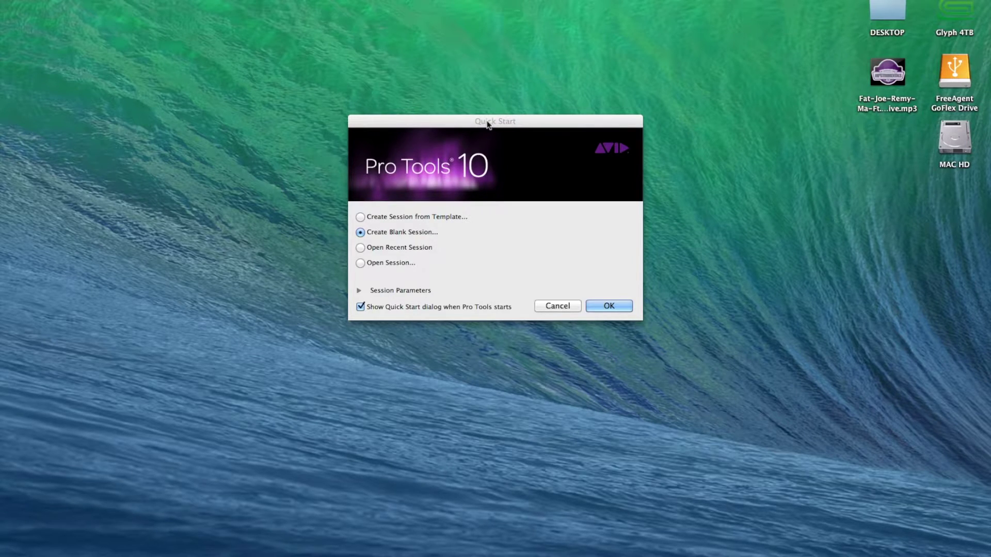
Dismiss the Quick Start dialog and open the setup for a new session.
left_click(487, 124)
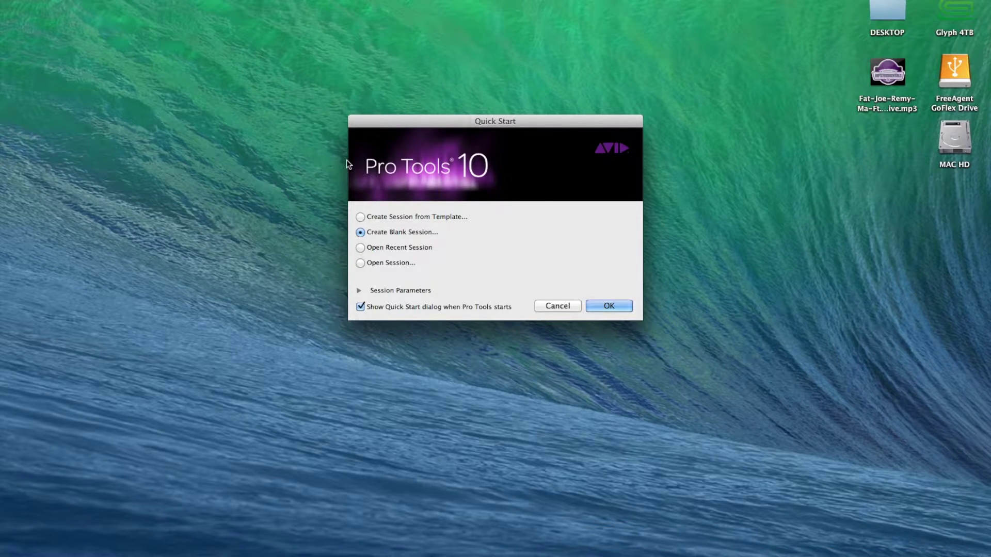
left_click(560, 305)
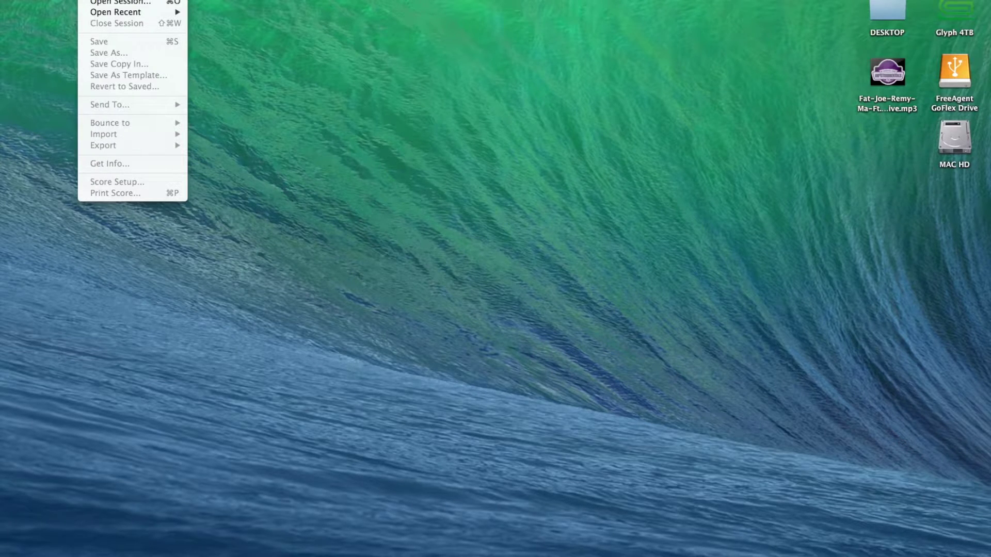
key("super+n")
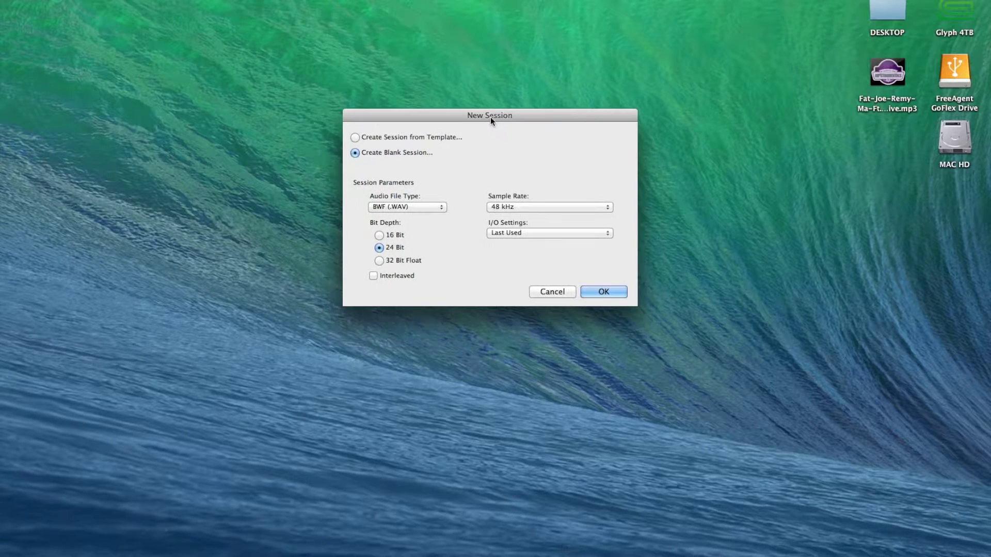
Configure a blank session with 24-bit depth and a 48 kHz sample rate.
left_click(355, 153)
left_click(534, 206)
left_click(508, 206)
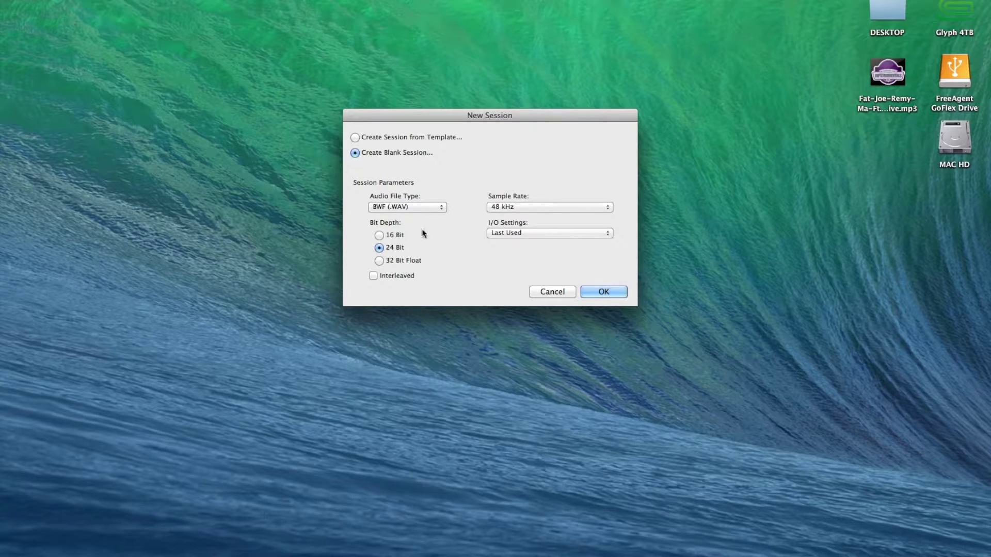
left_click(379, 235)
left_click(599, 206)
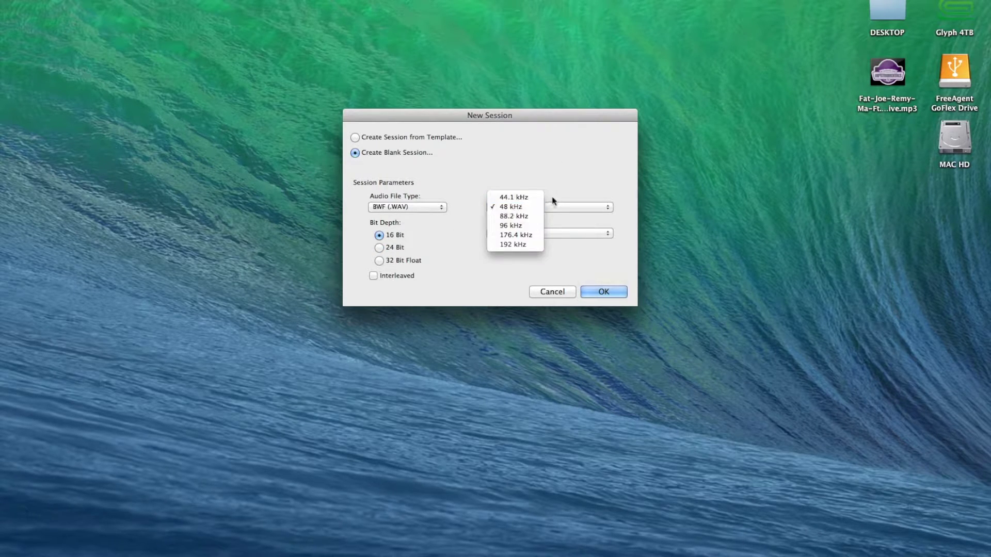
left_click(572, 181)
left_click(378, 248)
left_click(509, 207)
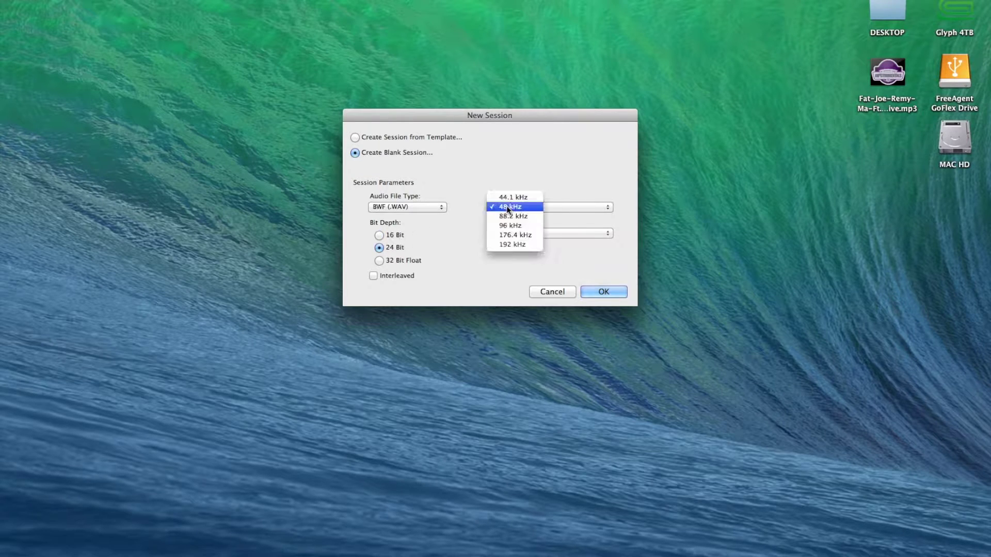
left_click(545, 159)
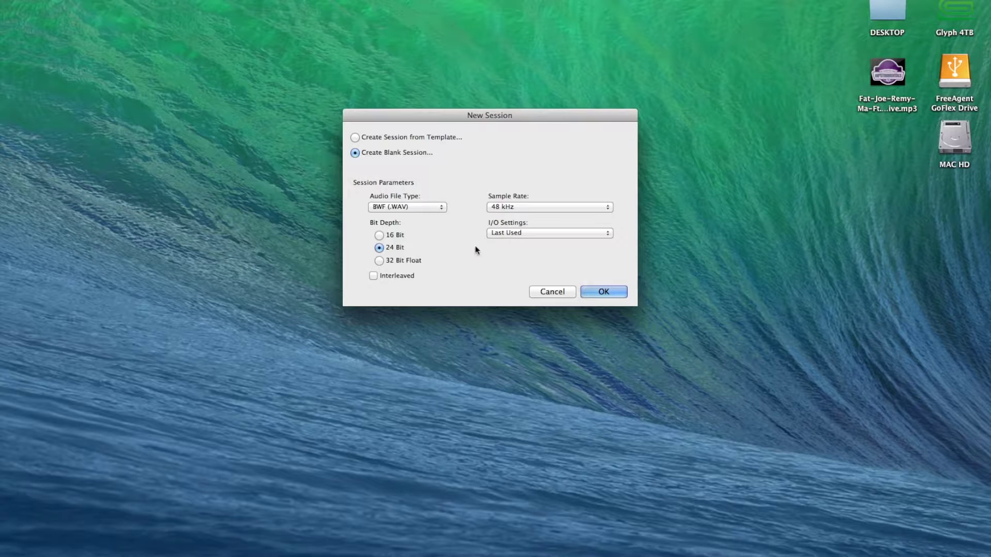
Save the session as Recording on the Desktop and look inside its session folder.
left_click(599, 291)
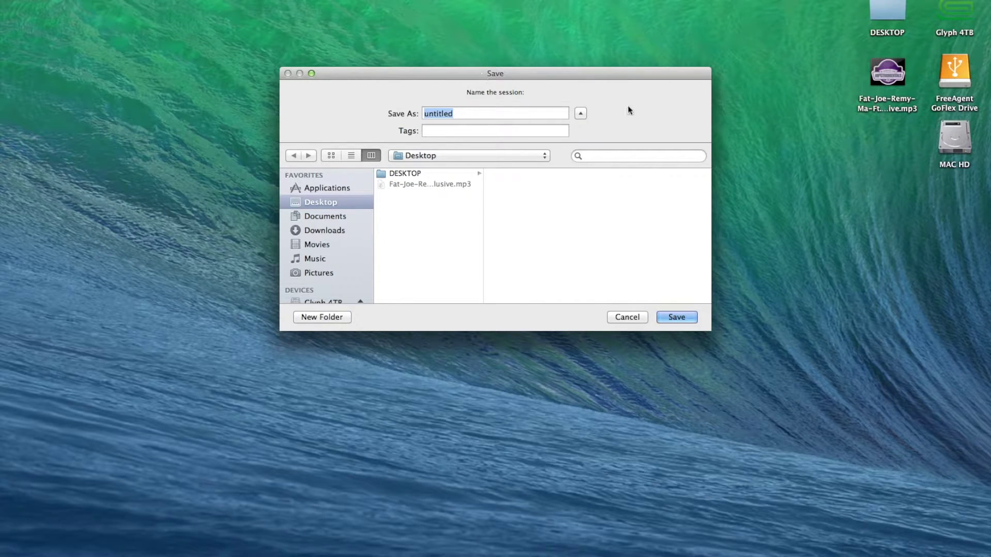
scroll(304, 286, "down", 2)
left_click(304, 287)
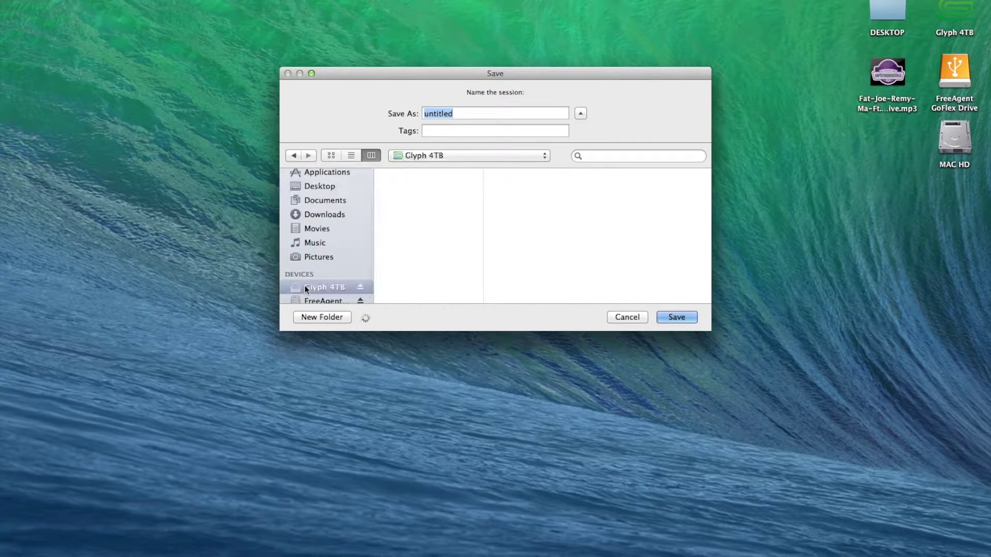
left_click(955, 15)
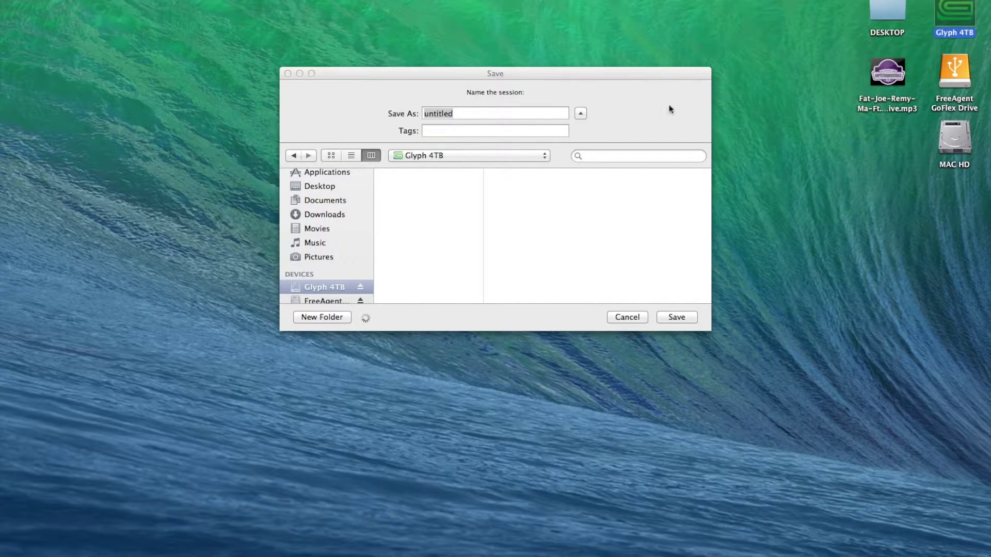
scroll(325, 224, "up", 2)
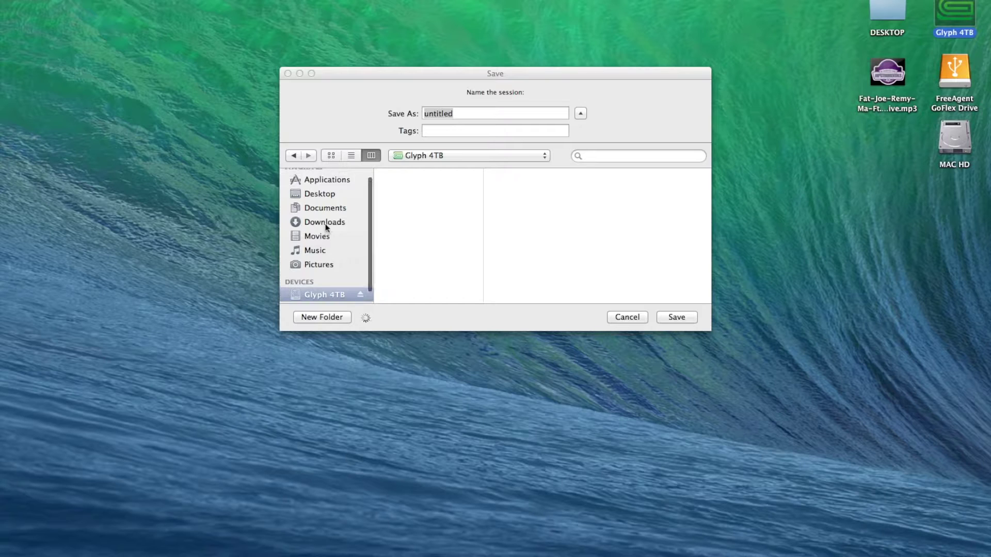
left_click(315, 198)
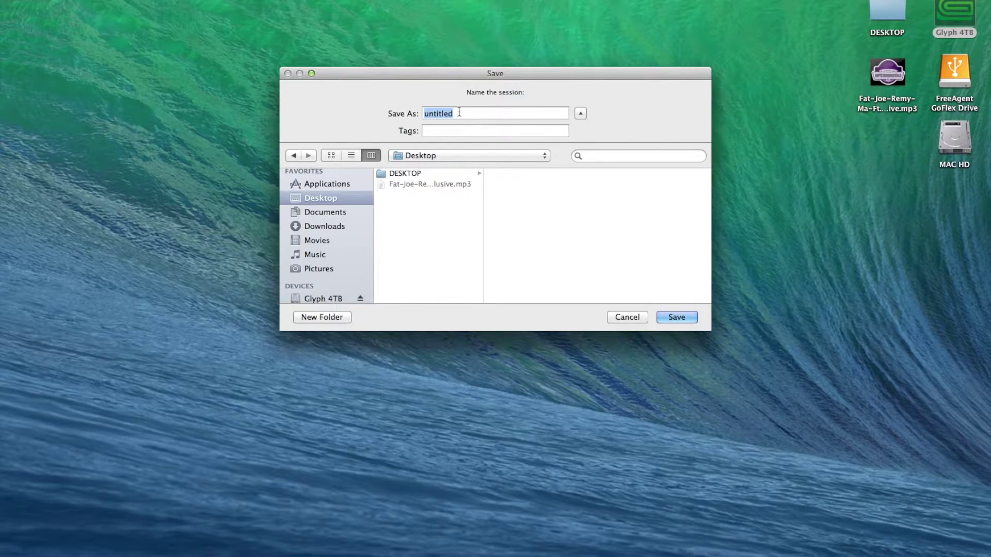
type("Recording")
key("Return")
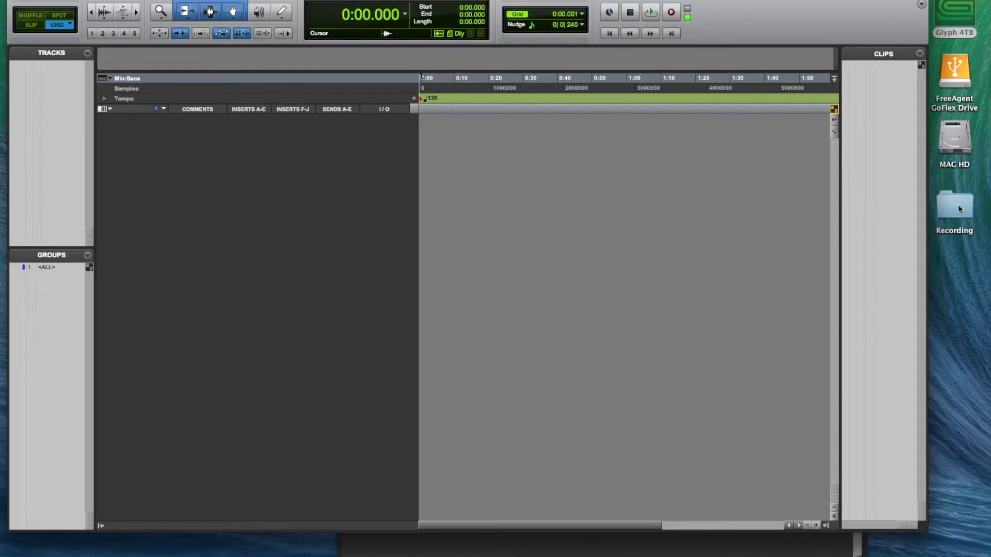
double_click(955, 205)
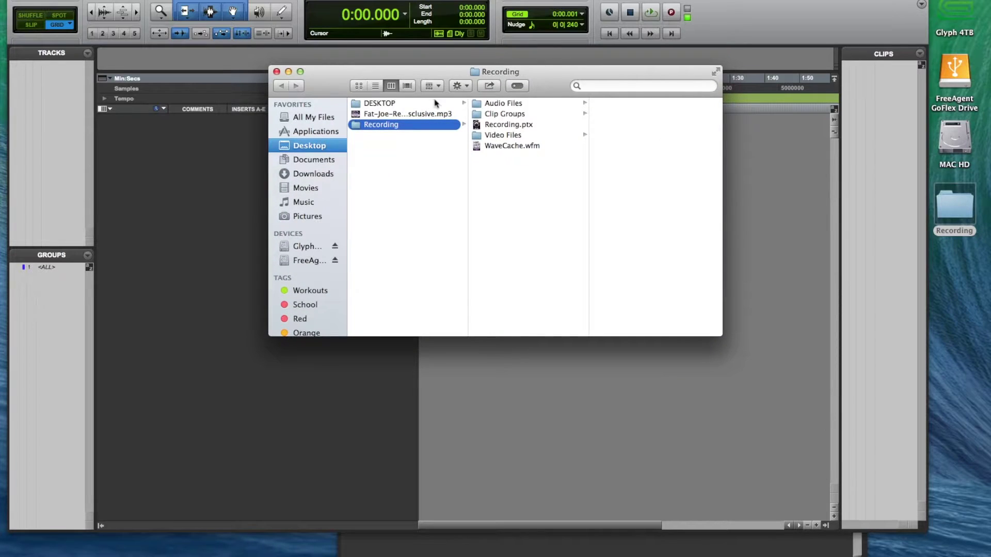
left_click(276, 71)
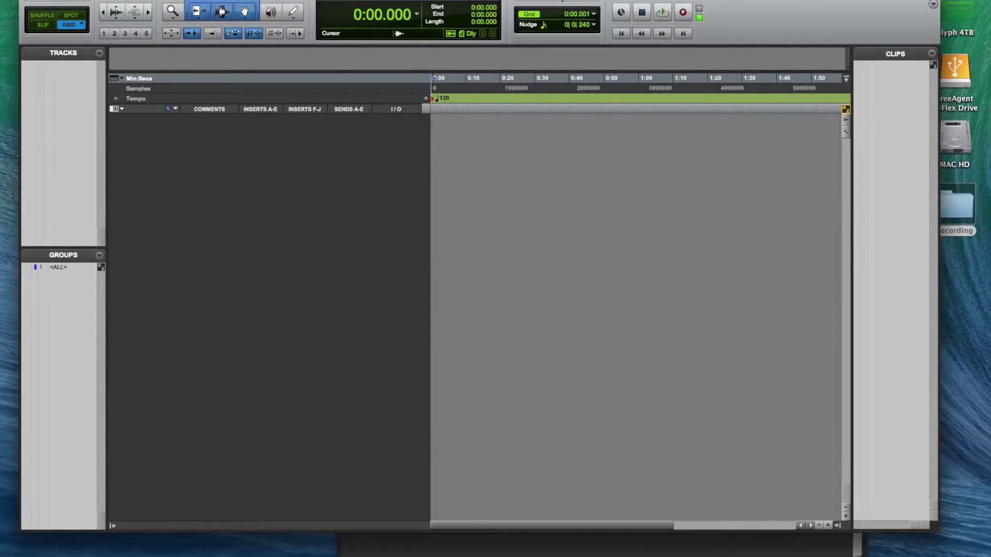
Import the instrumental MP3 from the desktop as a new audio track starting at the session's beginning.
left_click_drag(516, 2, 442, 3)
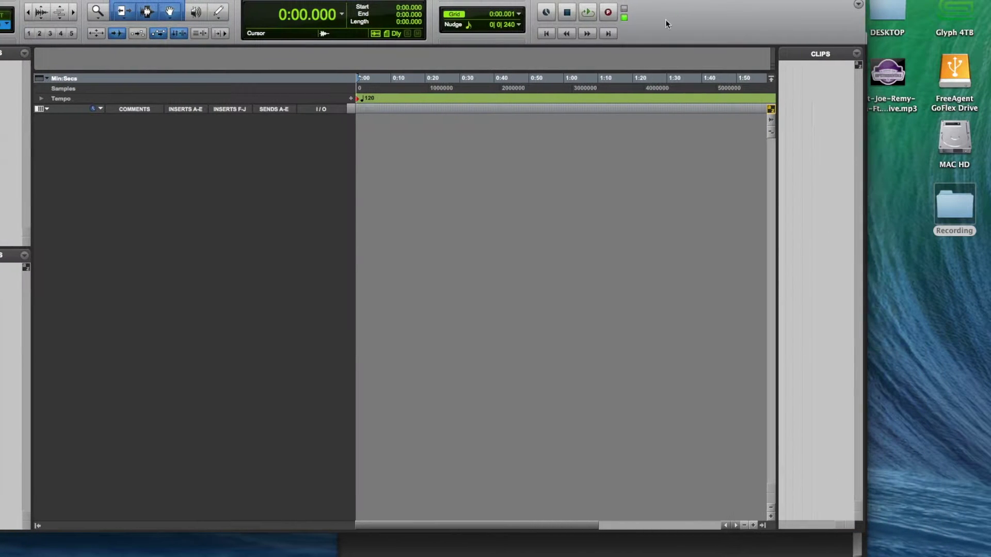
left_click_drag(899, 89, 396, 147)
left_click_drag(453, 166, 371, 166)
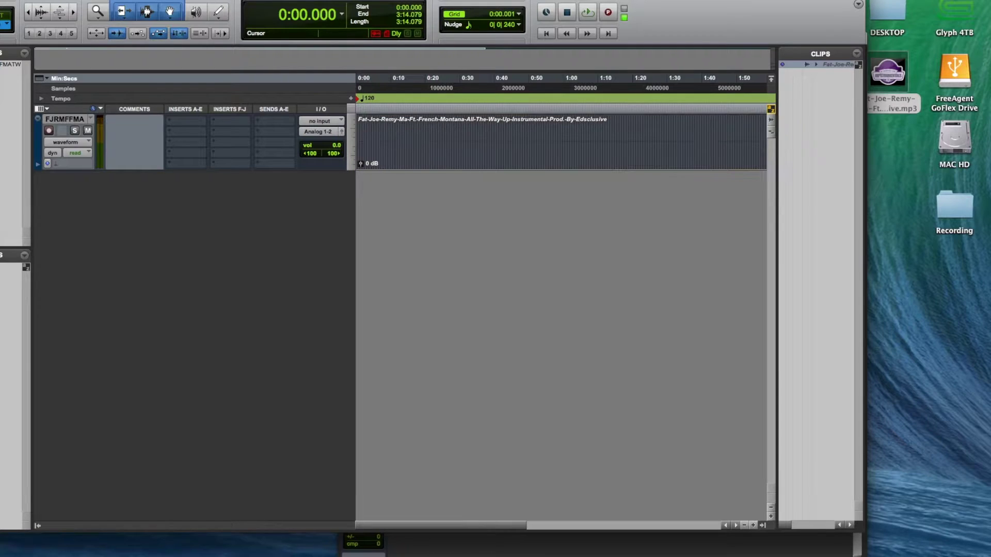
key("super+bracketleft")
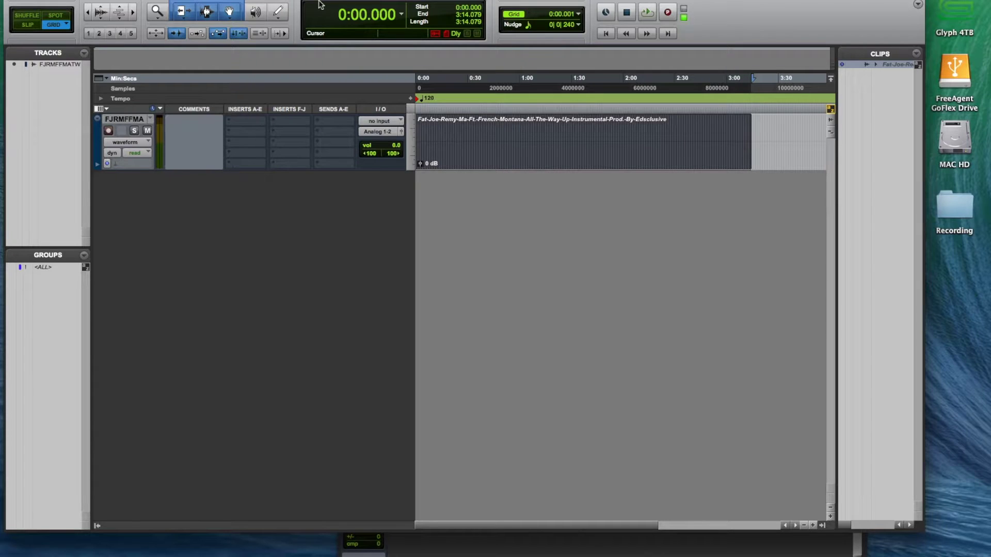
Show the Mix window, reposition it beside the Edit window, and return to the Edit window.
left_click(398, 0)
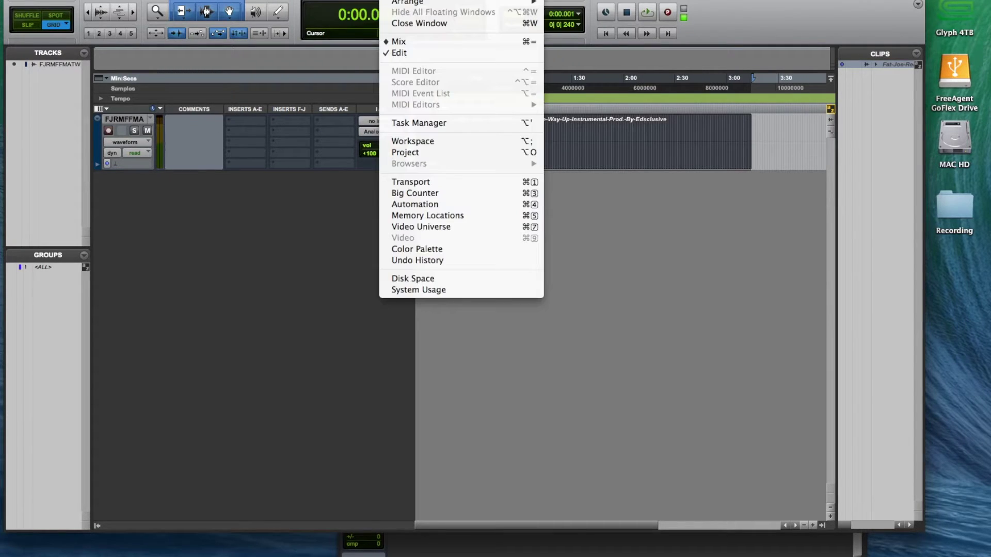
left_click(399, 42)
left_click_drag(490, 39, 573, 6)
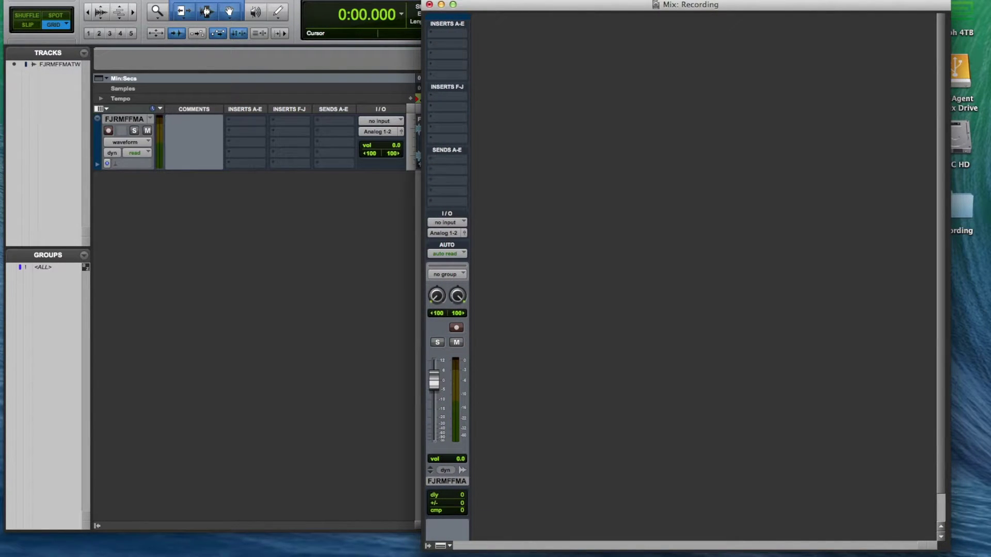
key("super+equal")
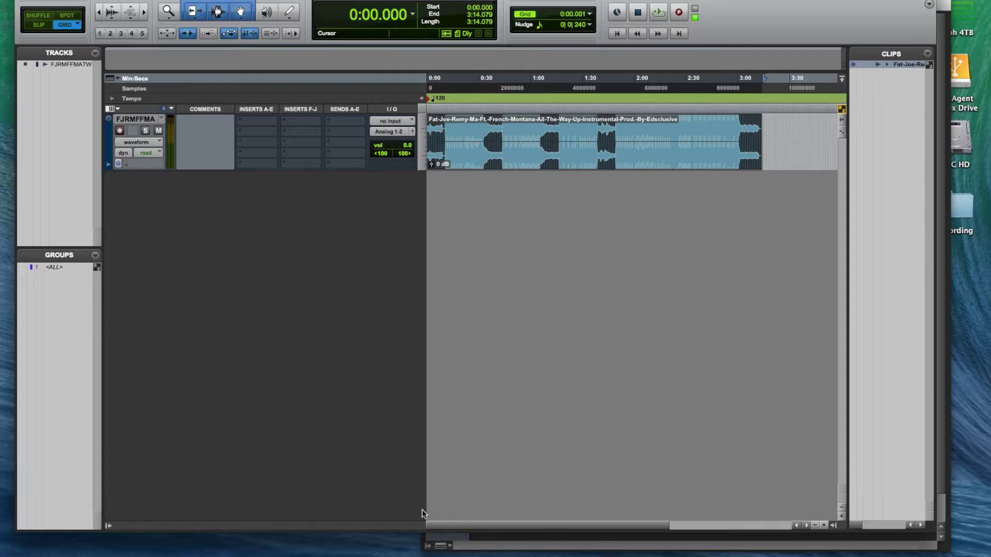
key("super+equal")
left_click_drag(527, 6, 564, 0)
key("super+equal")
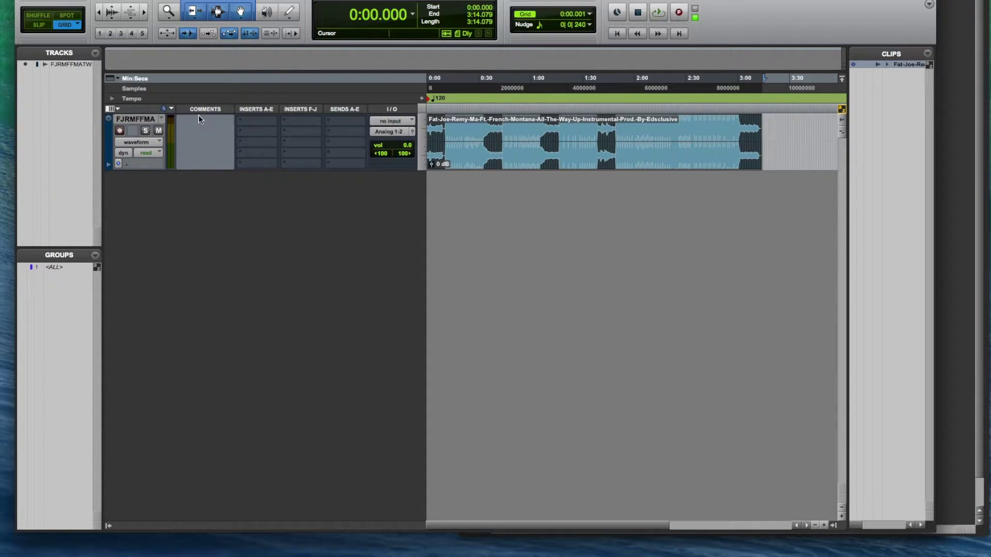
Examine the available input and output paths of the instrumental track.
left_click(137, 119)
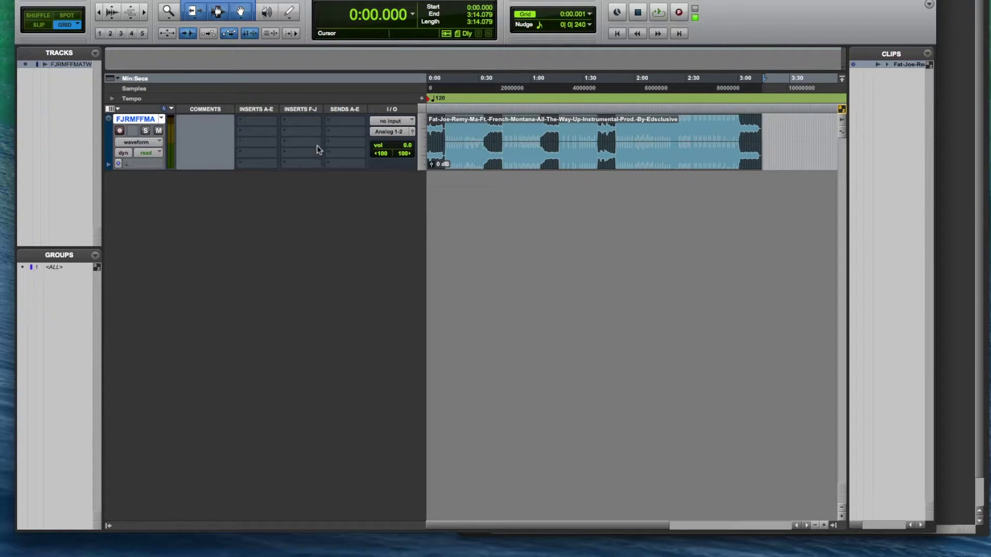
left_click(384, 122)
left_click(388, 112)
left_click(390, 120)
left_click(382, 132)
left_click(382, 132)
left_click(329, 259)
Widen the Clips list and recolor the instrumental track bright green.
left_click_drag(847, 174, 775, 170)
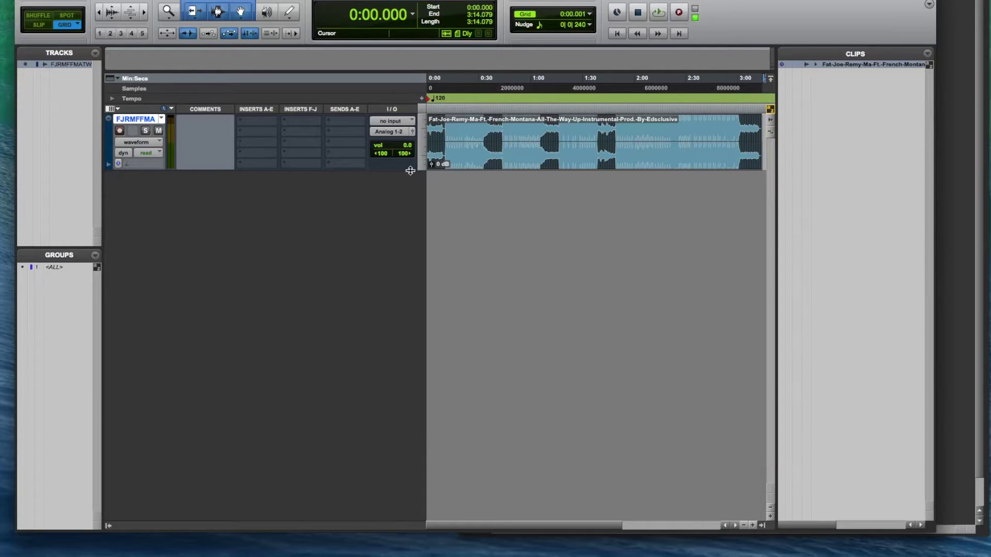
double_click(111, 140)
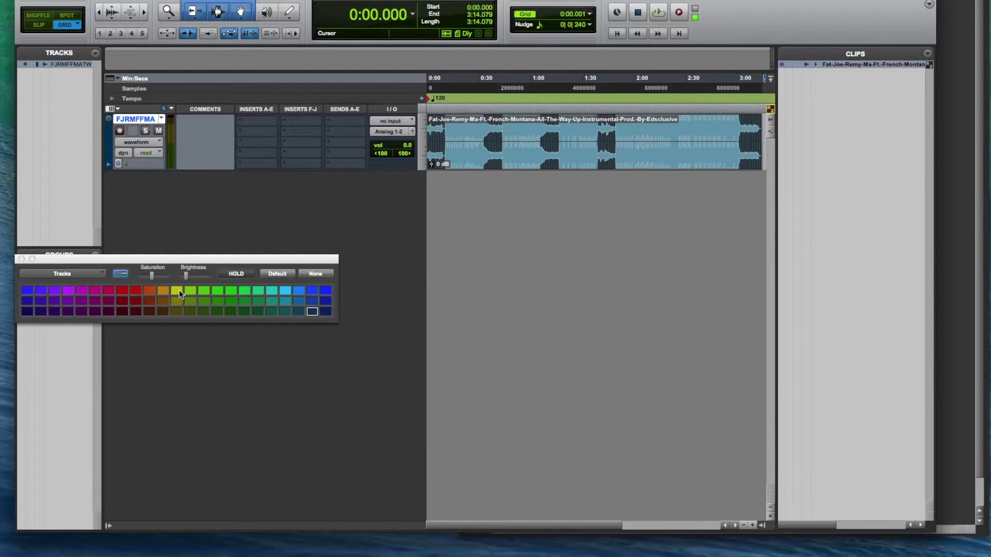
left_click(180, 293)
left_click(230, 291)
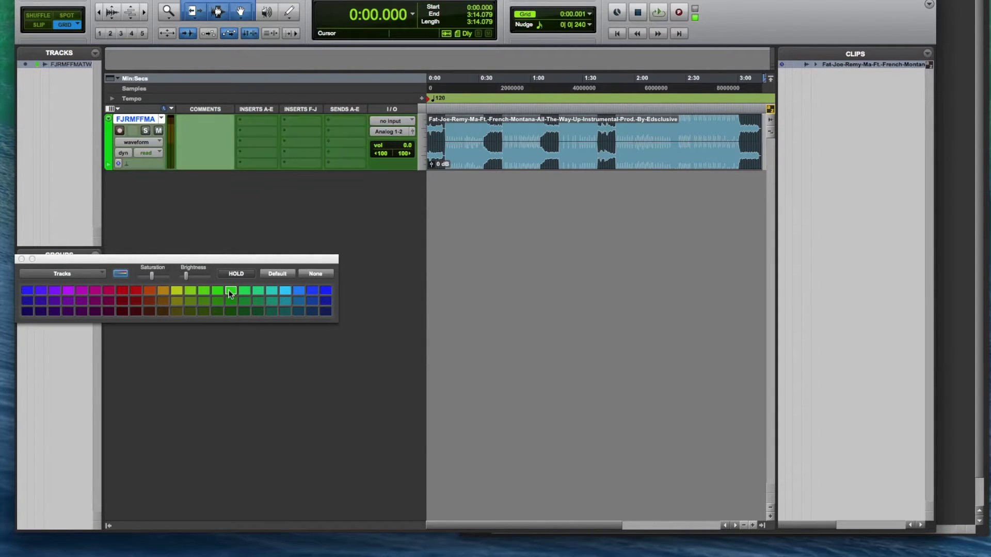
left_click(22, 259)
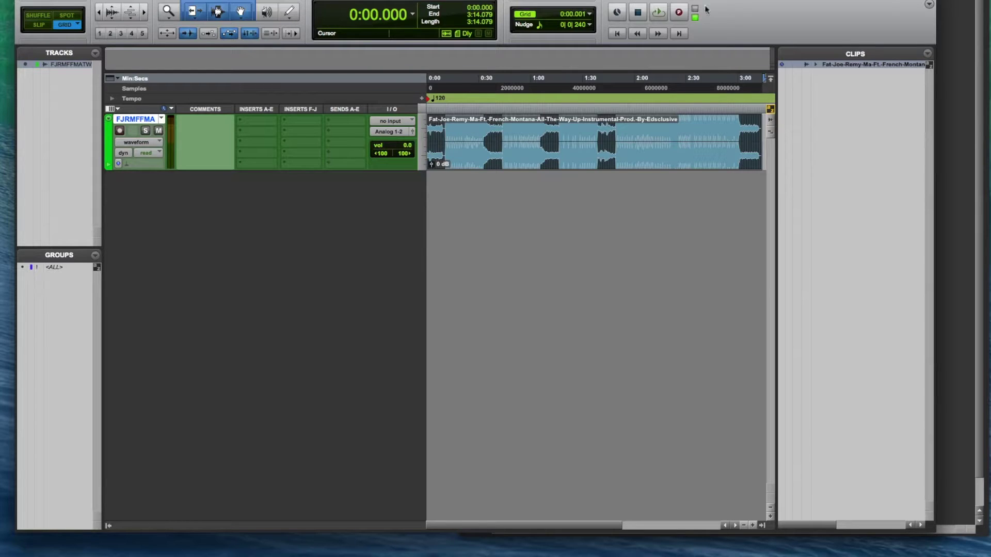
Narrow the Clips list, set the record mode to Normal and keep the main counter on Min:Secs.
left_click_drag(777, 165, 826, 161)
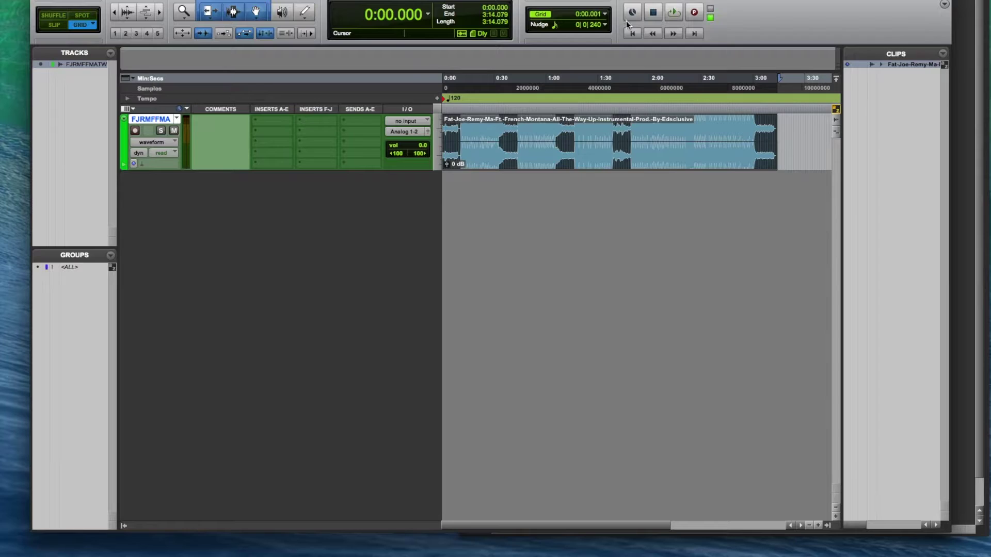
right_click(694, 13)
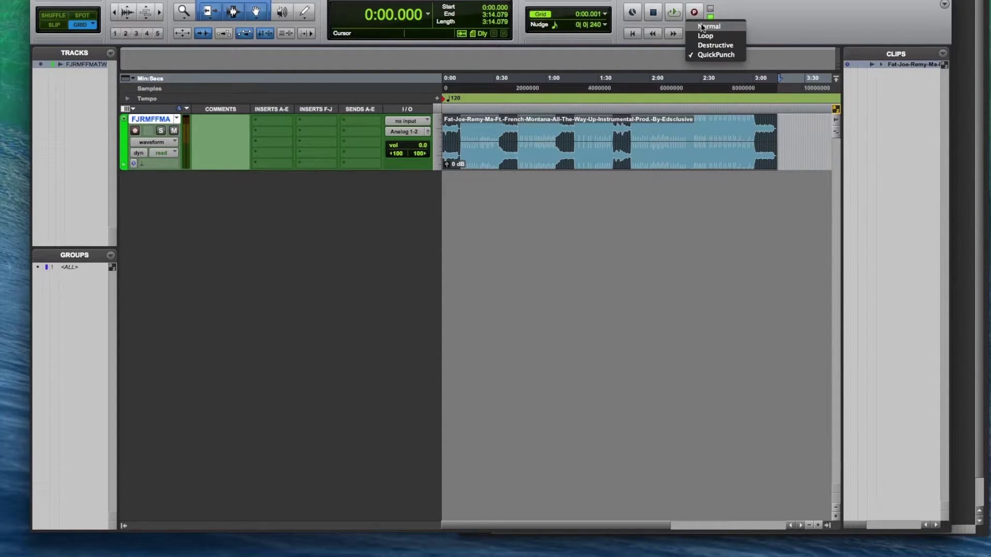
left_click(709, 26)
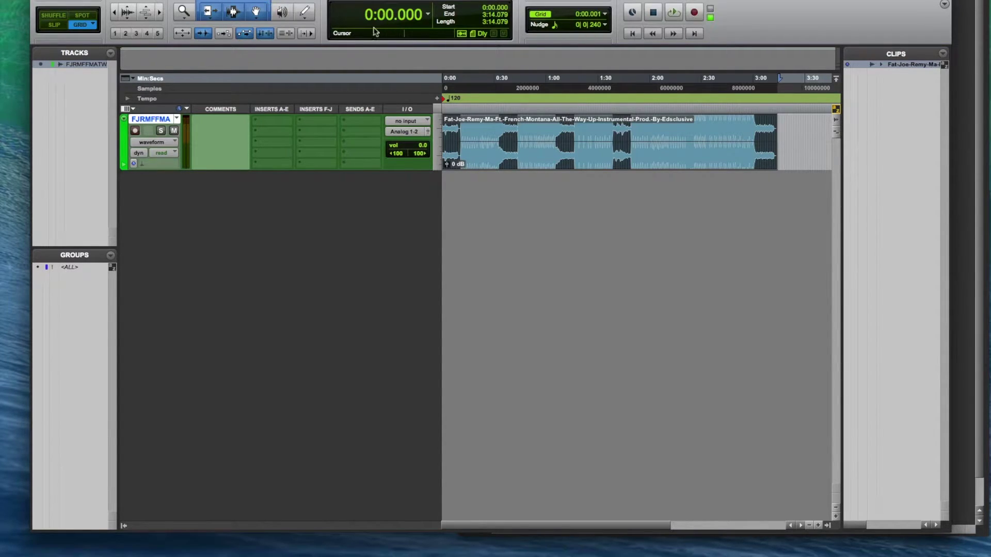
left_click(429, 15)
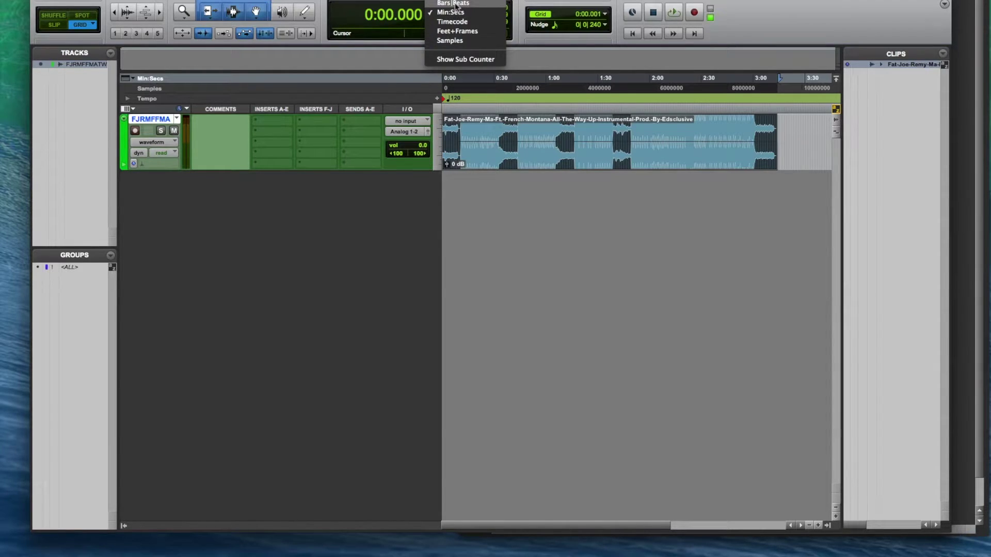
left_click(450, 12)
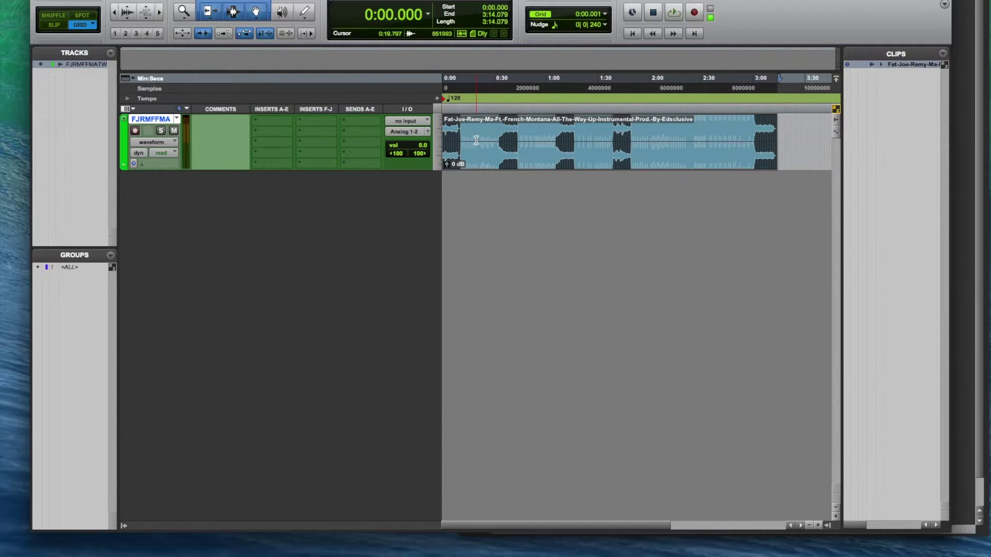
Try the Slip and Grid edit modes, keep Grid, and place the edit cursor at about 0:09 in the instrumental clip.
left_click(475, 122)
left_click_drag(474, 125, 578, 133)
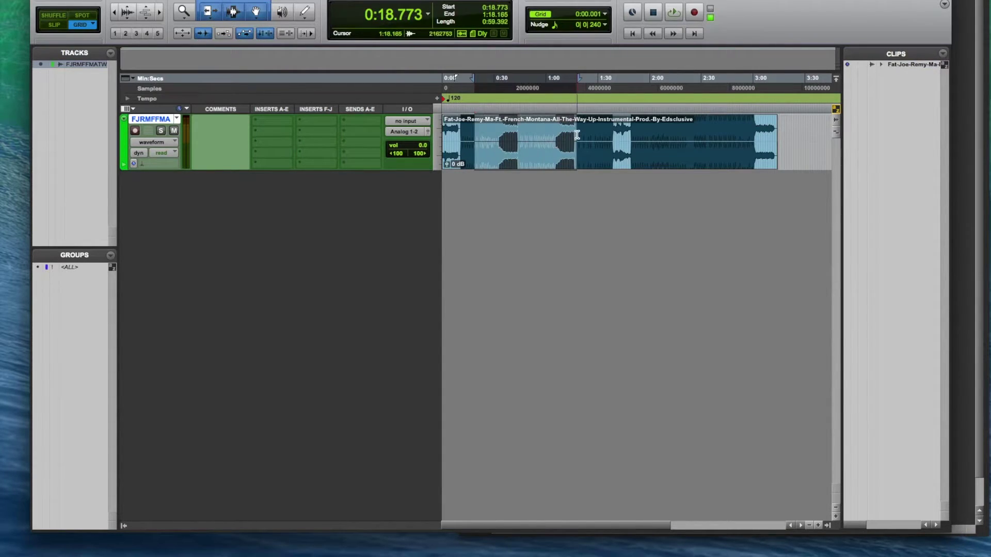
left_click(55, 25)
left_click(80, 25)
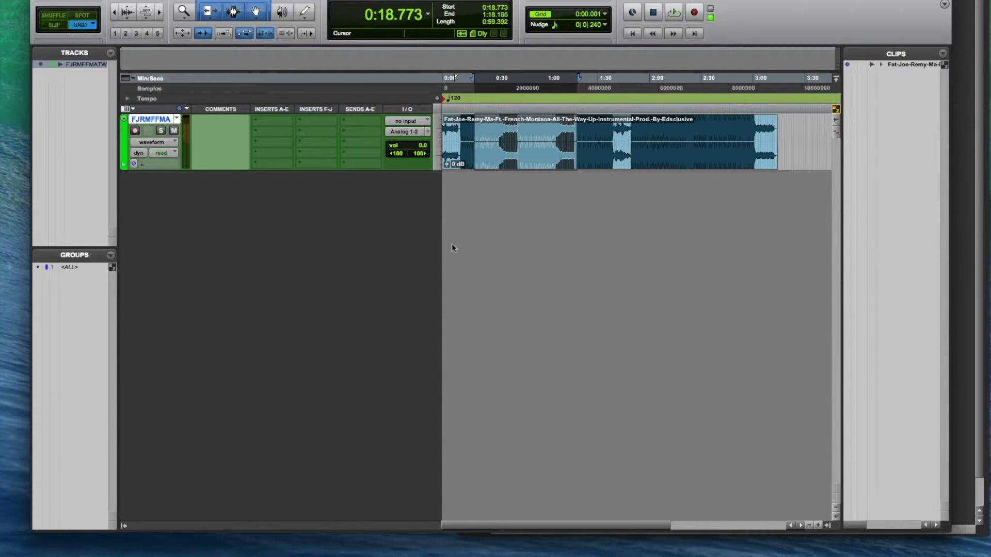
left_click(55, 26)
left_click(81, 26)
left_click(458, 124)
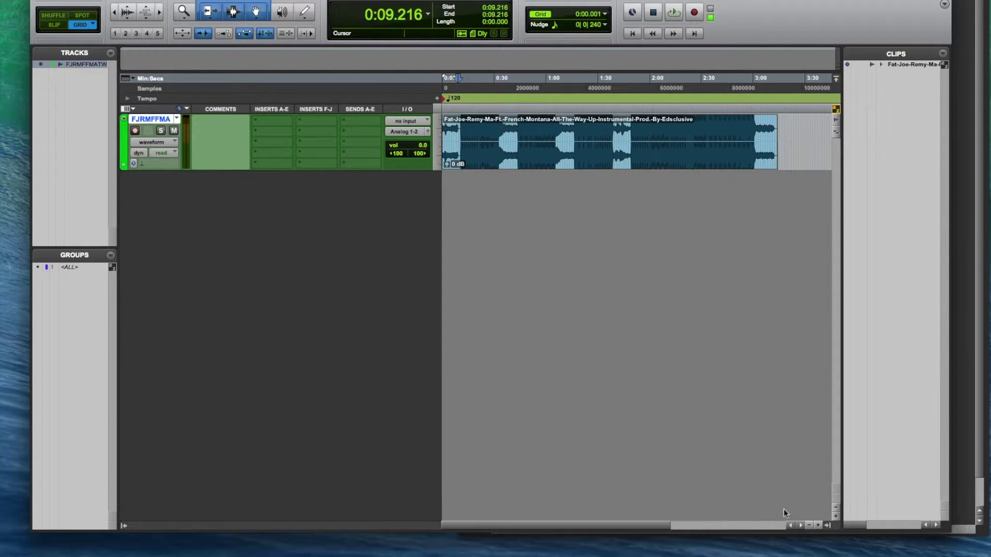
Place the edit cursor in the silence before the beat and jump to its first transient at 0:11.170.
left_click(808, 525)
left_click(808, 526)
left_click(808, 525)
left_click(808, 526)
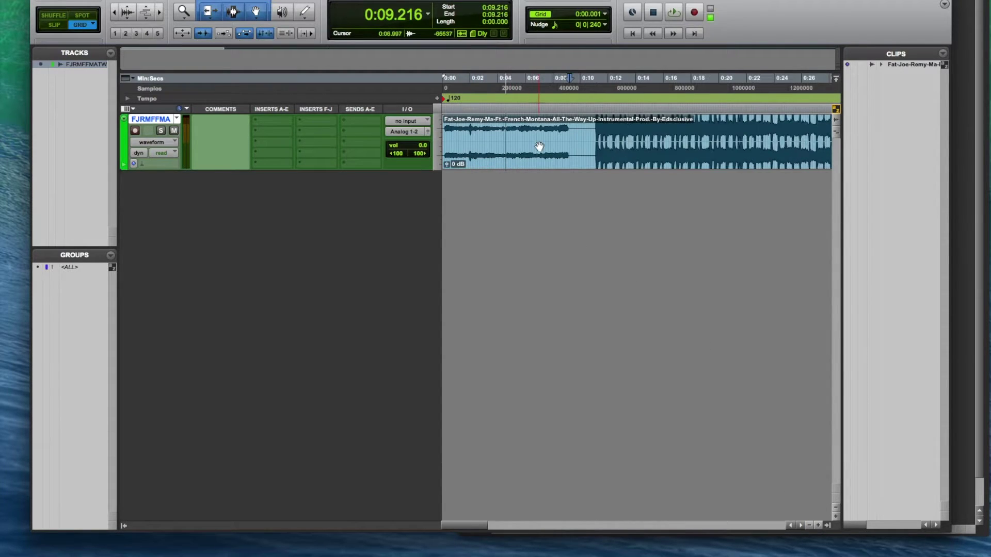
key("super+bracketright")
key("super+bracketright")
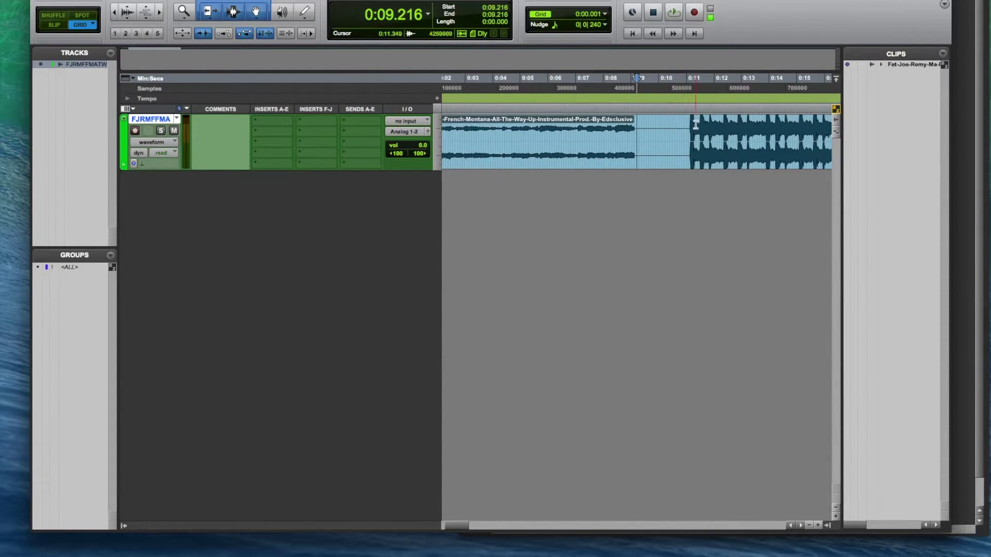
key("super+bracketright")
scroll(690, 129, "right", 3)
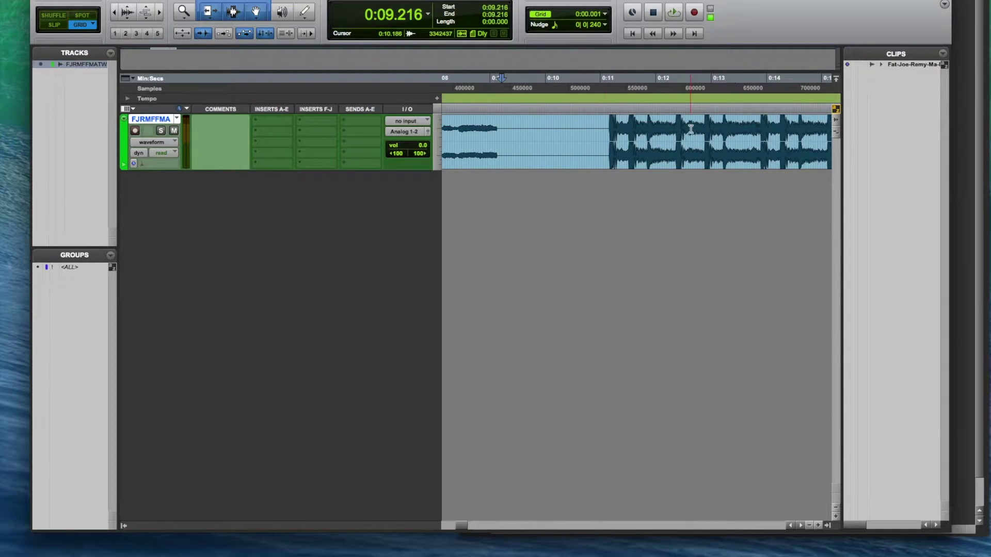
left_click(575, 140)
key("Tab")
left_click(570, 129)
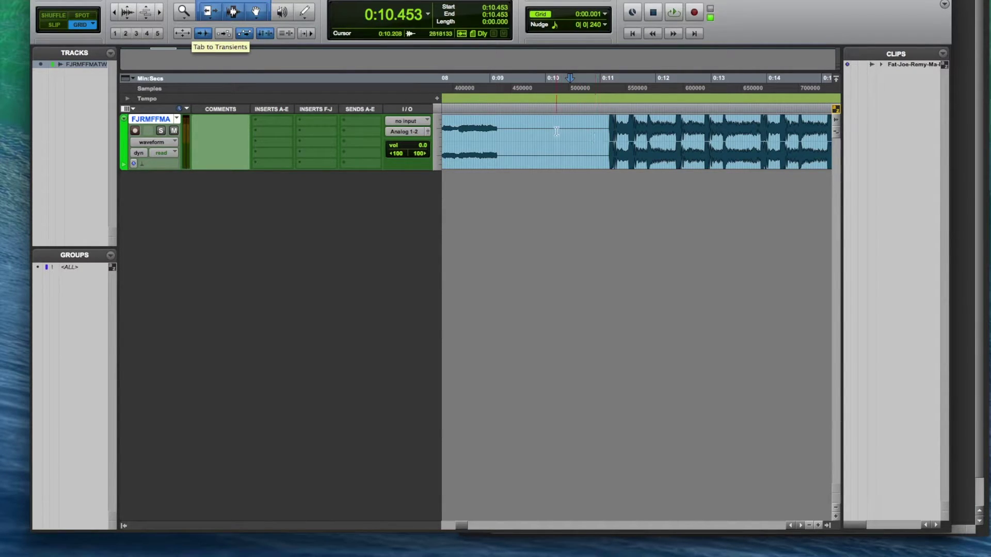
key("Tab")
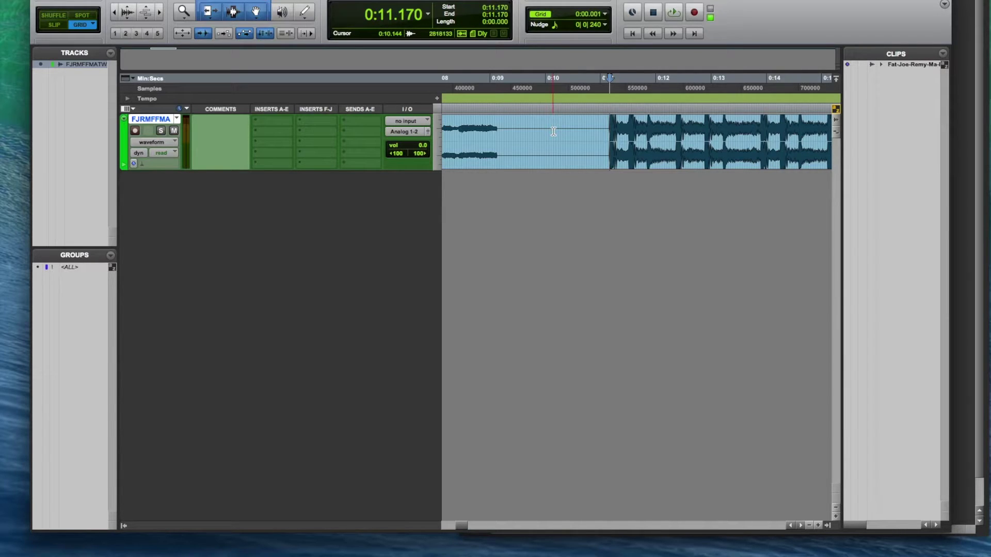
Play the instrumental briefly from about 0:09.7 and lower the track volume to -17.3 dB.
left_click(486, 129)
left_click(529, 129)
key("space")
key("space")
left_click_drag(421, 145, 420, 165)
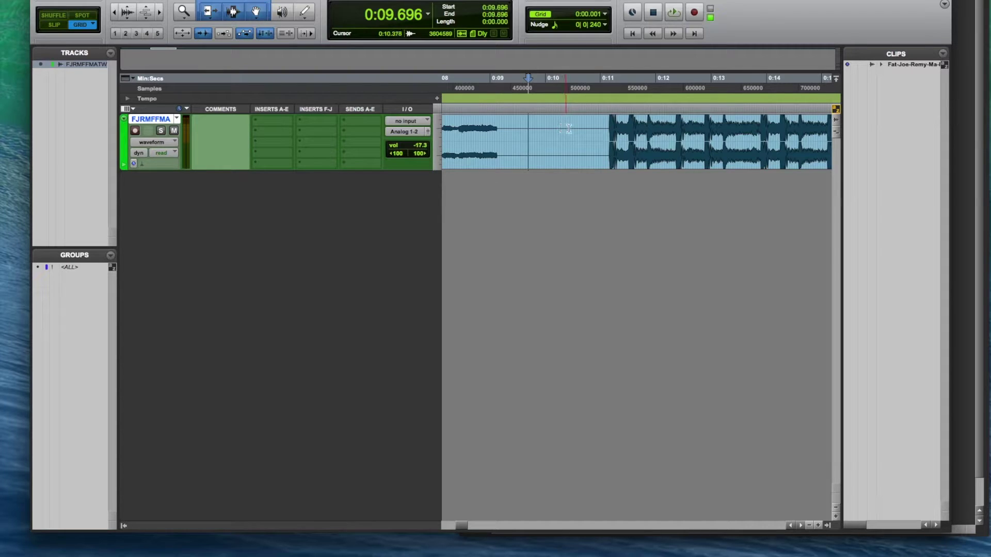
Jump to the first beat transient at 0:11.170, audition the beat from there and separate the clip at that point.
key("Tab")
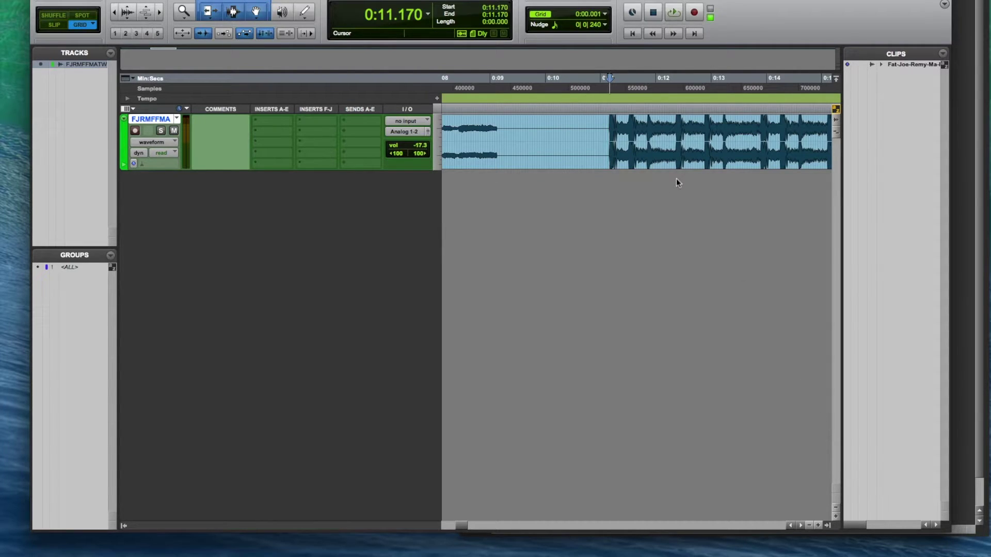
key("space")
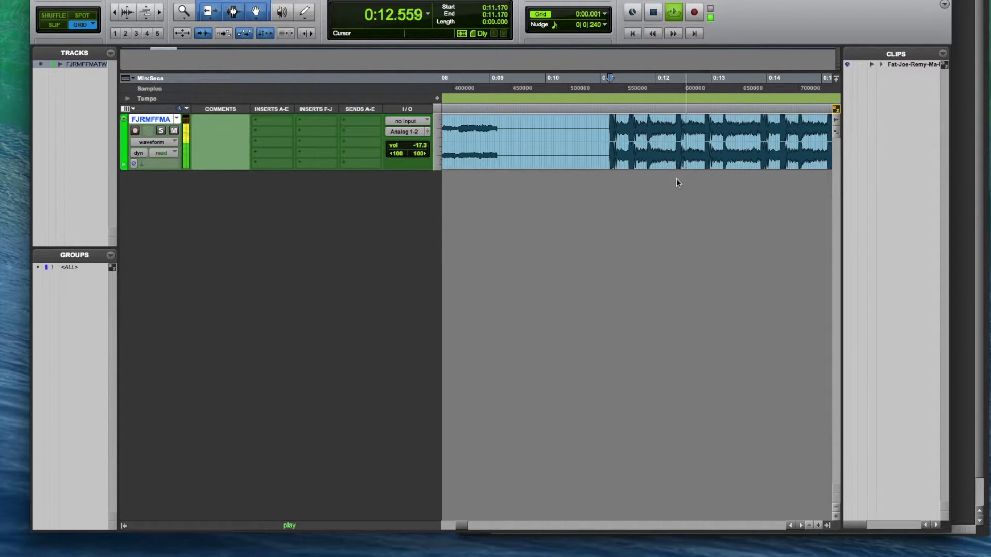
key("space")
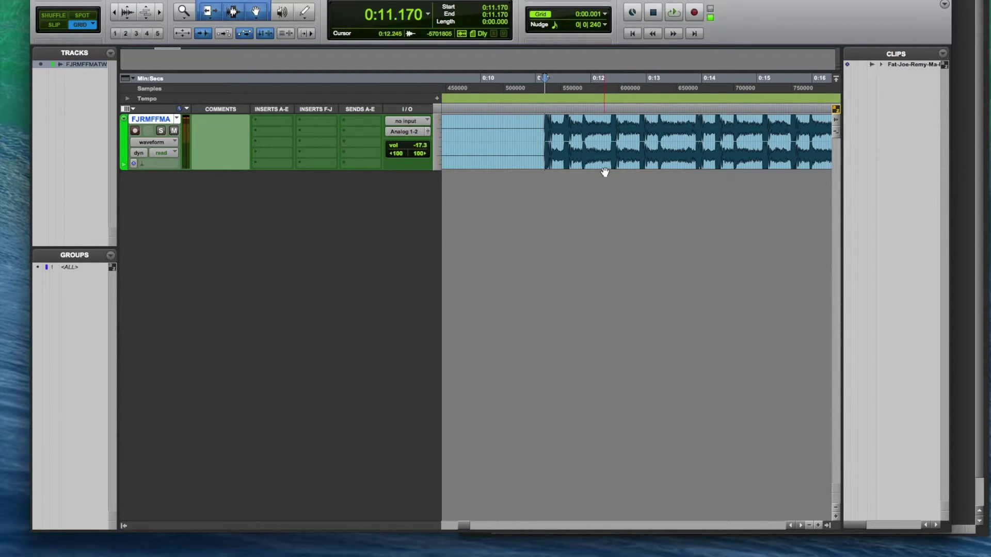
key("b")
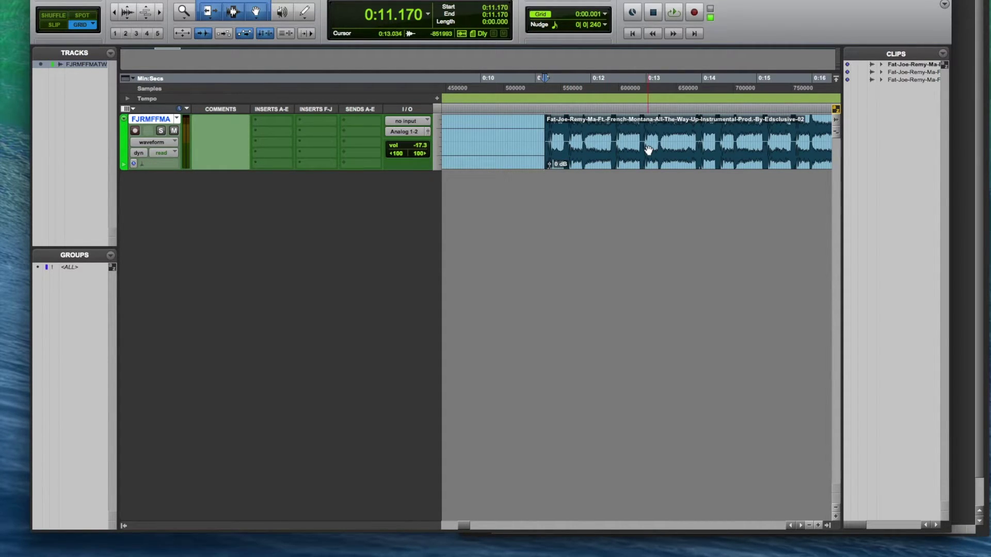
Play the instrumental from the 0:11.170 split to listen for the end of the first bar.
key("t")
key("t")
scroll(646, 150, "right", 3)
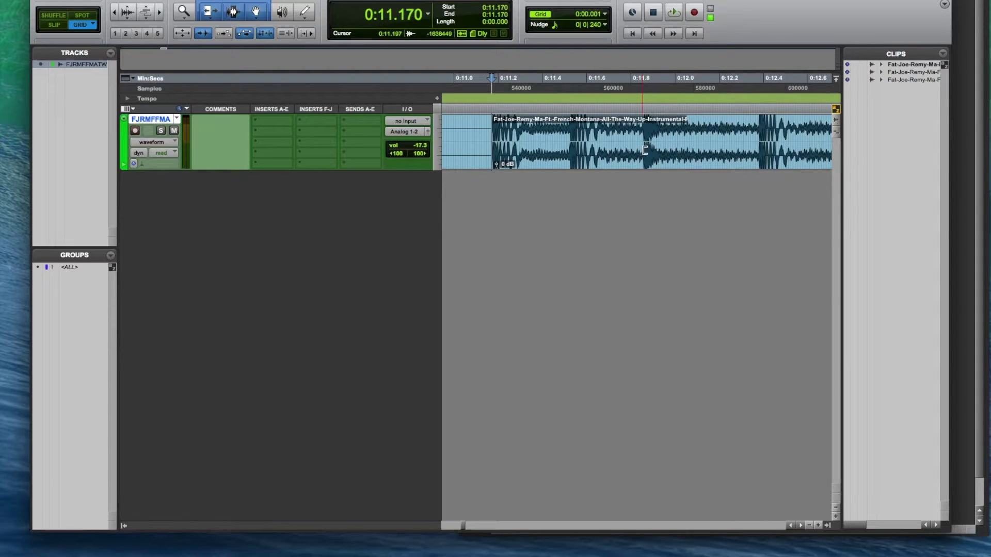
scroll(645, 150, "left", 2)
key("space")
key("r")
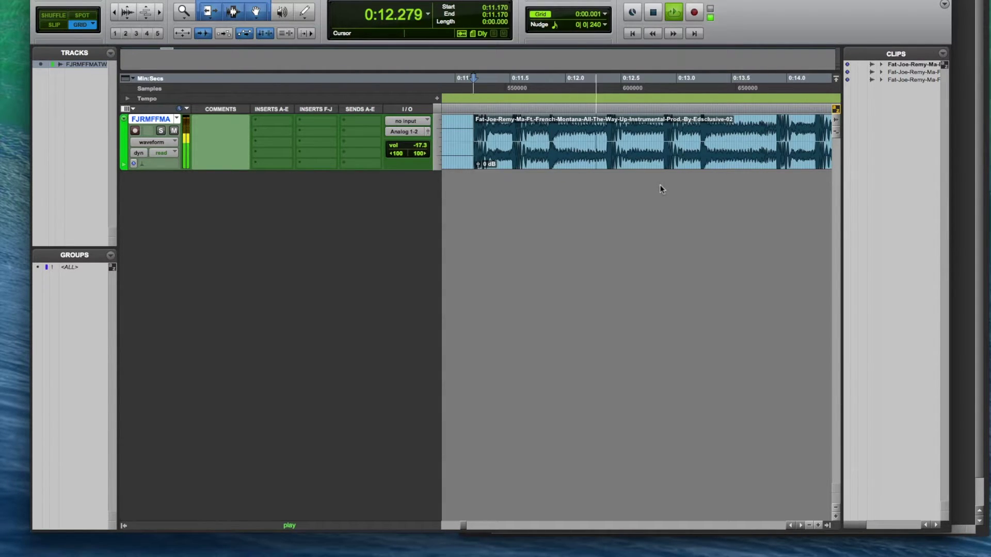
key("space")
Place the edit cursor on the next bar's downbeat at 0:13.910 and separate the clip there.
left_click(593, 121)
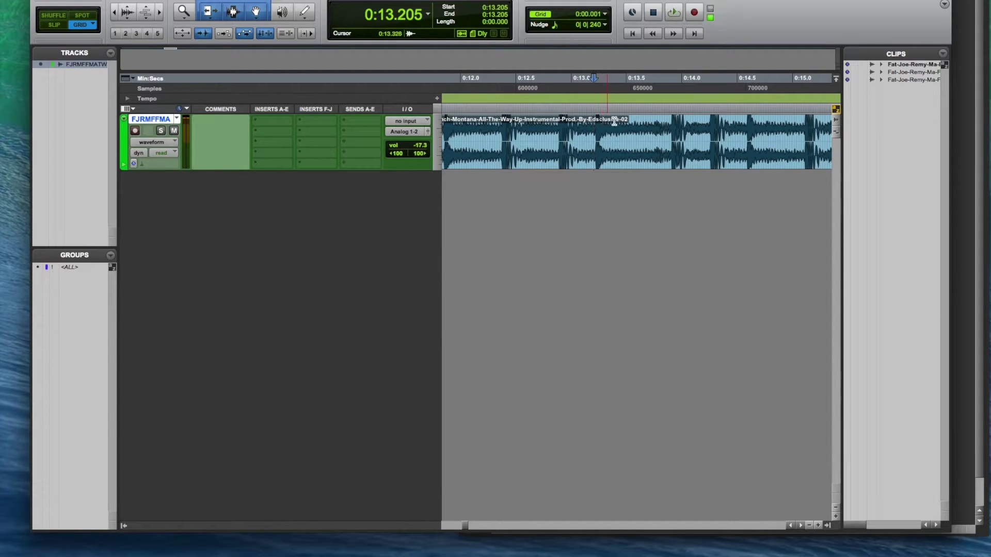
left_click(650, 122)
key("KP_Add")
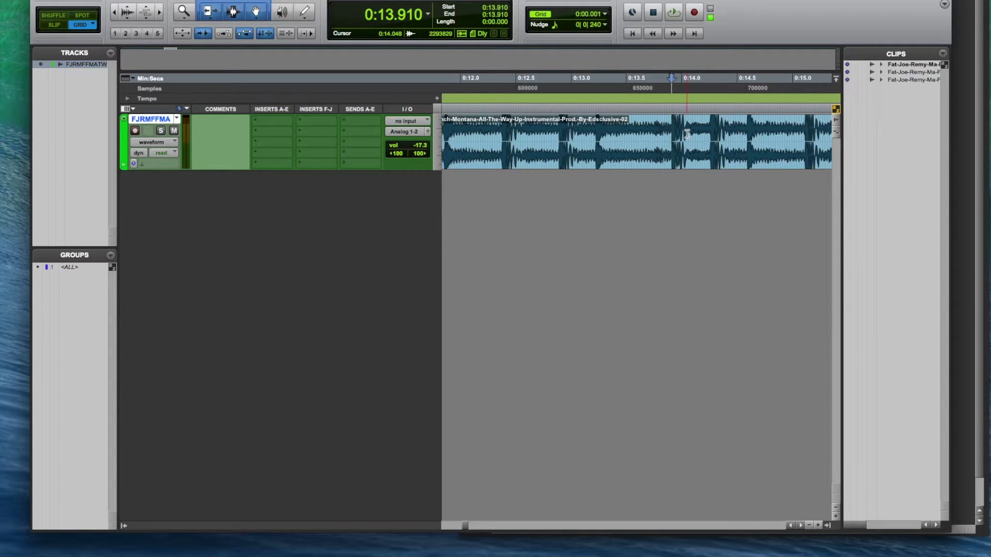
key("b")
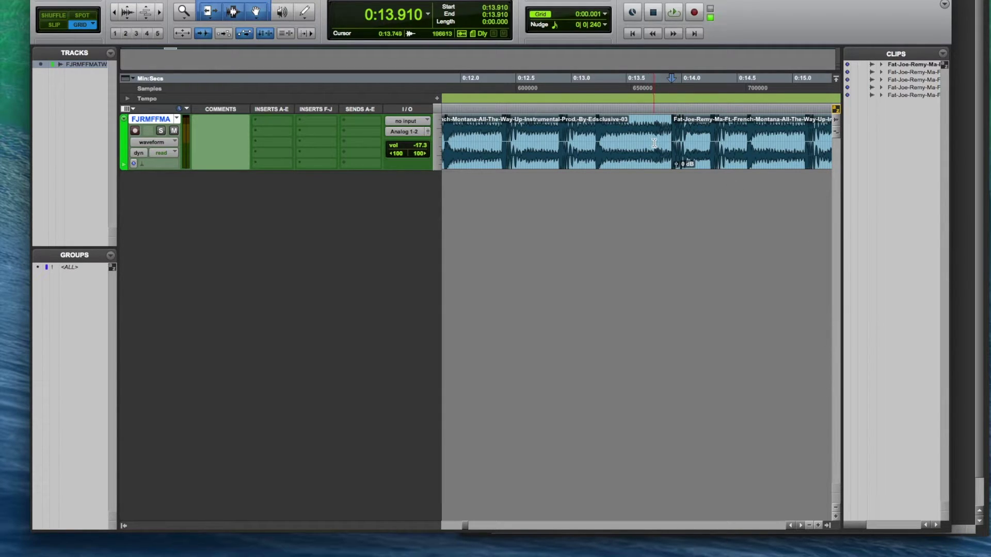
Select the short clip between the 0:11.170 and 0:13.910 splits and audition it.
key("r")
key("r")
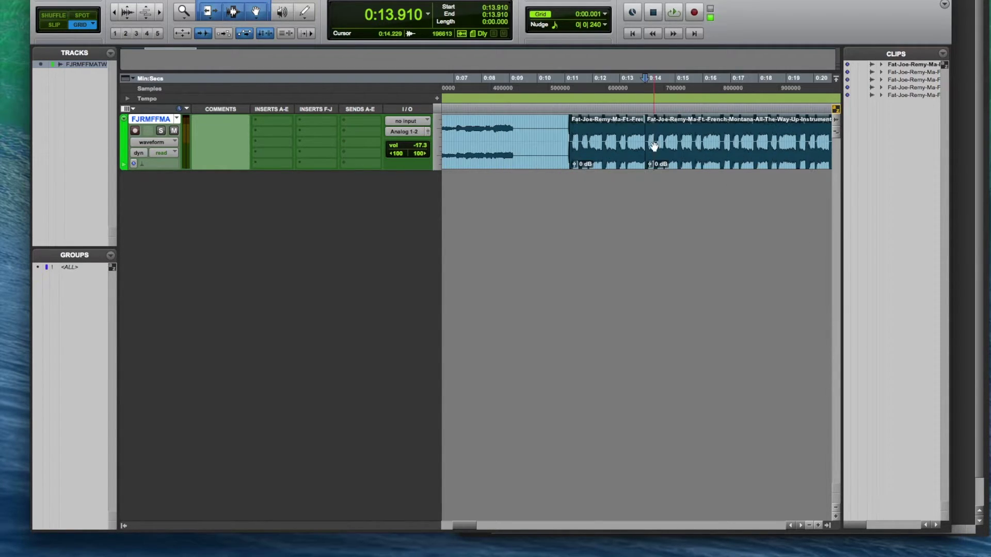
left_click(617, 161)
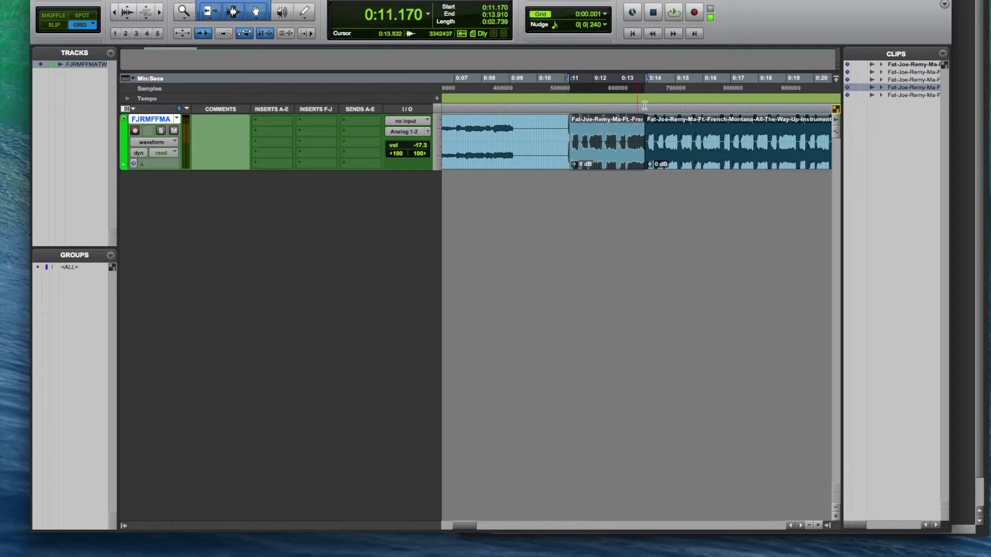
left_click(672, 11)
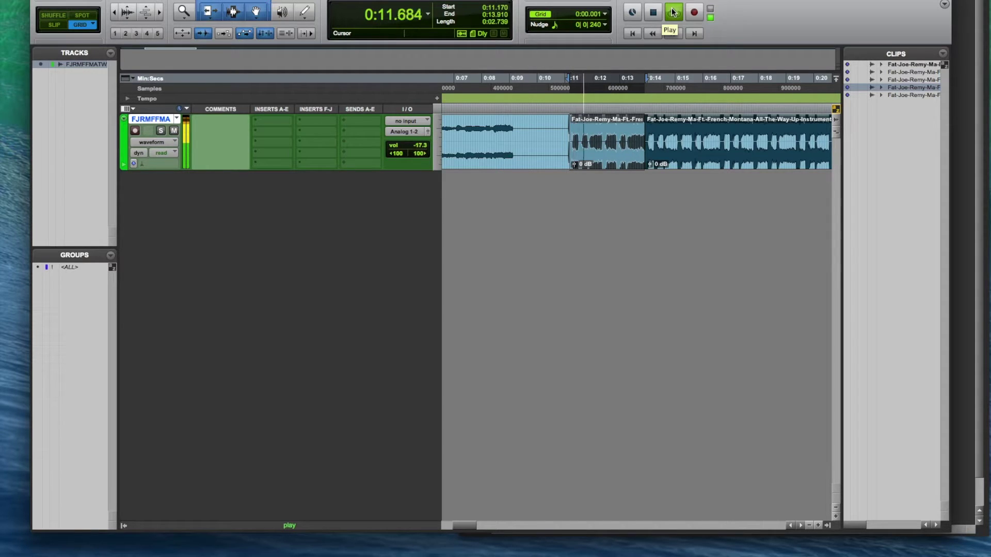
left_click(672, 11)
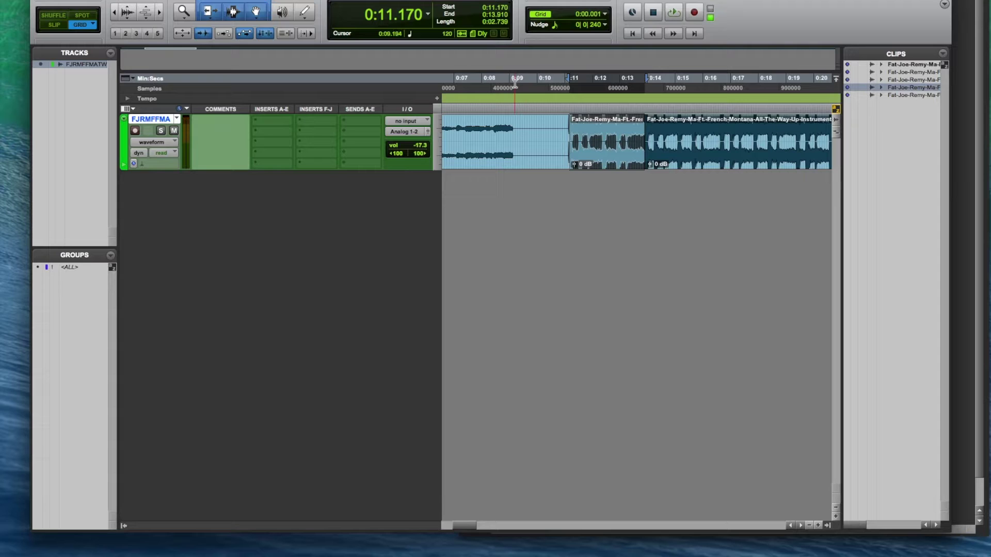
Add Bar|Beat markers to the selected clip with the start at bar 1 and the end at bar 2, in 4/4.
key("super+i")
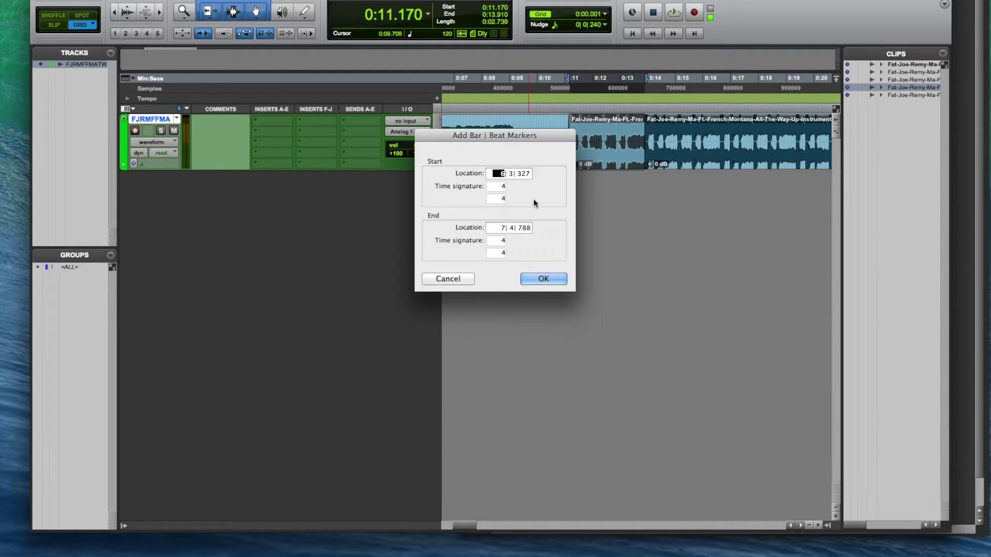
left_click_drag(558, 136, 477, 135)
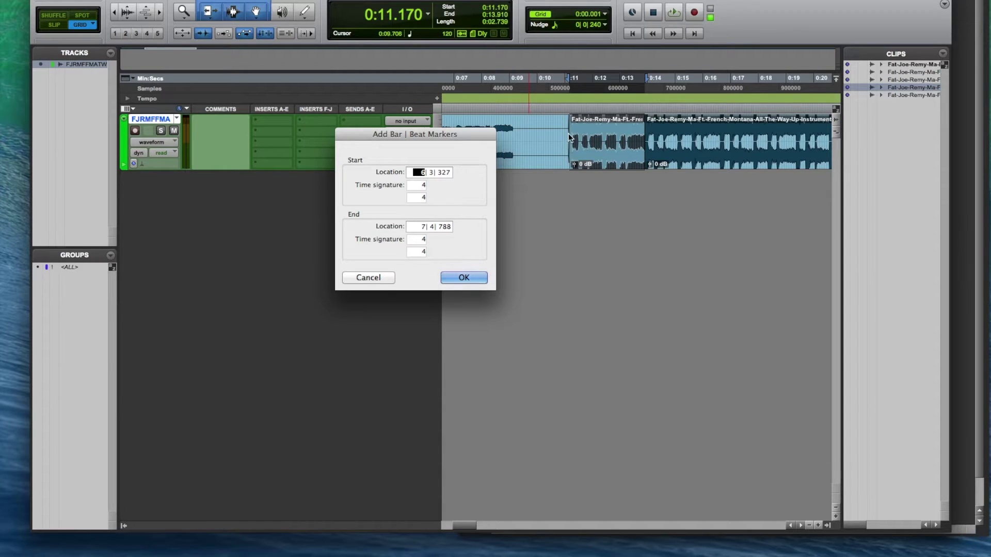
type("1")
left_click(420, 227)
type("2")
left_click(463, 278)
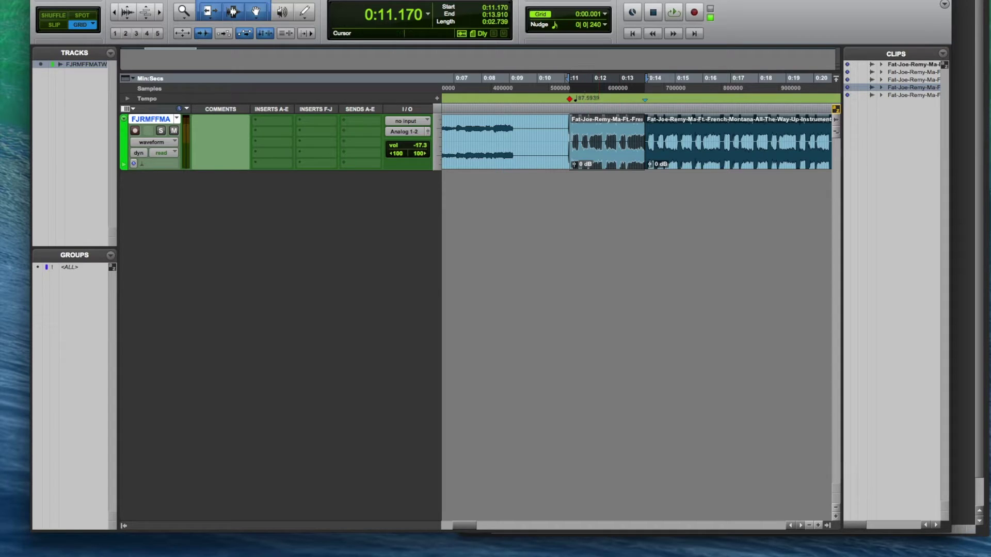
Show the Transport window over the Edit window and switch off the Conductor track for manual tempo.
left_click(356, 0)
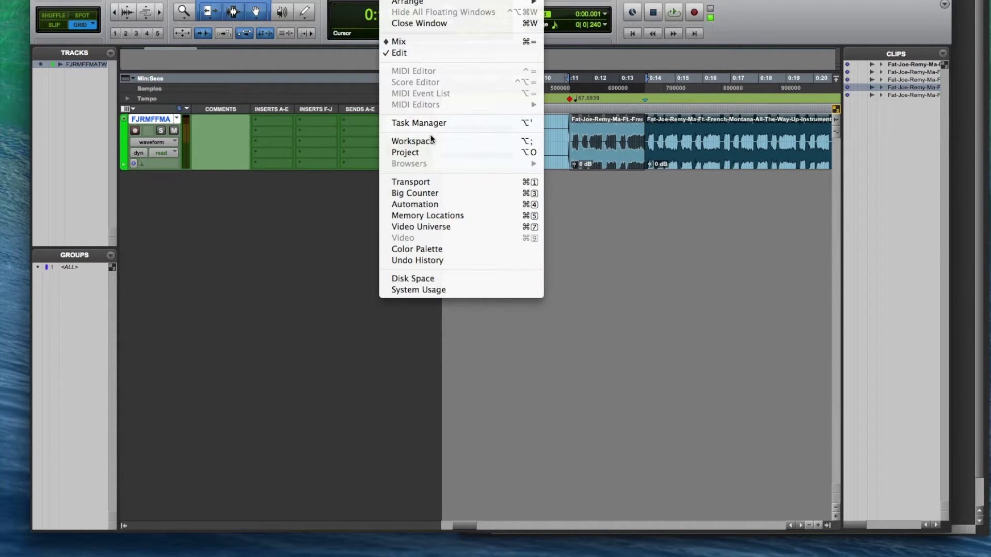
left_click(448, 181)
left_click_drag(980, 39, 661, 219)
left_click(635, 222)
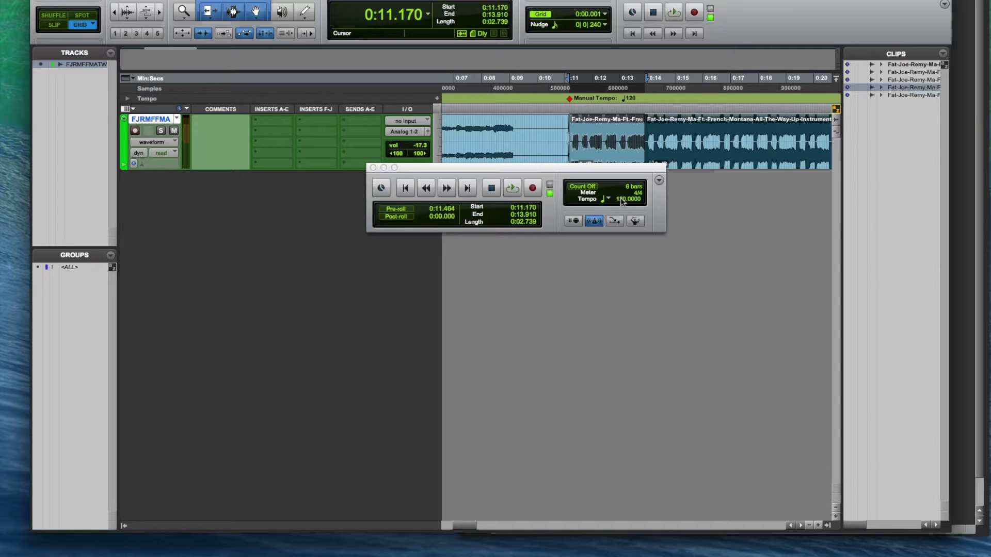
Set the manual tempo to 88 BPM and close the Transport window.
left_click_drag(620, 213, 621, 221)
type("89")
key("Return")
left_click(382, 167)
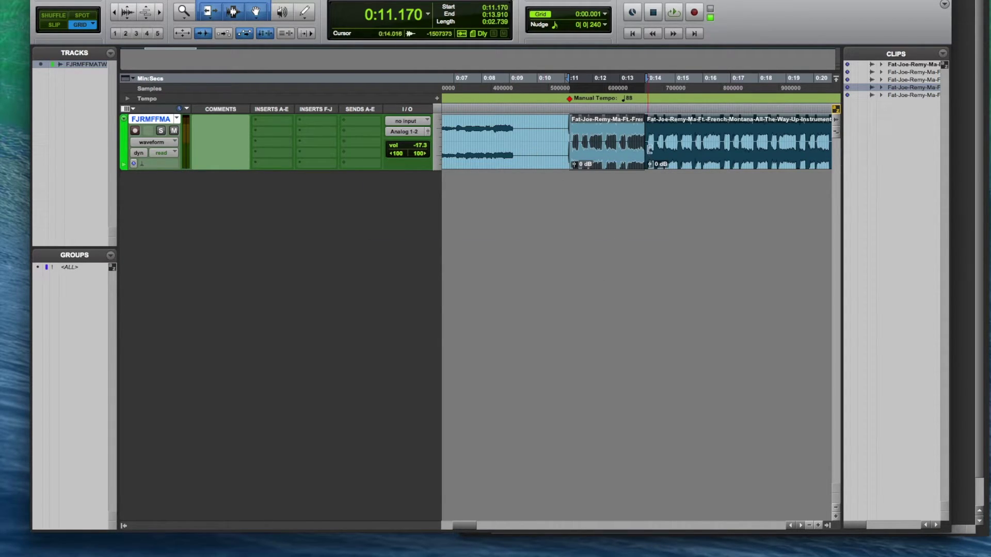
Place the edit cursor at 0:19.712 and change the grid time scale from Min:Secs to Bars|Beats.
key("super+bracketleft")
key("super+bracketleft")
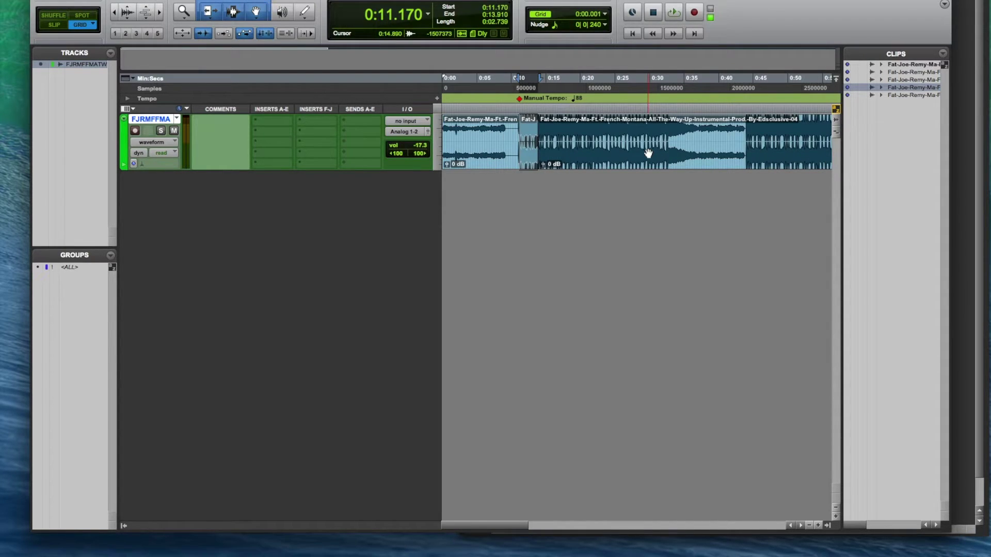
left_click(579, 135)
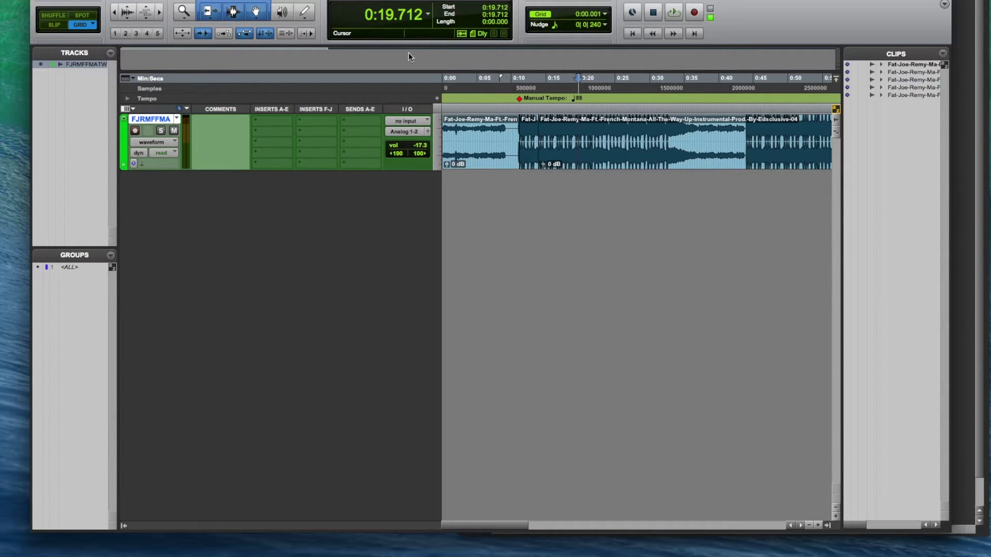
left_click(606, 15)
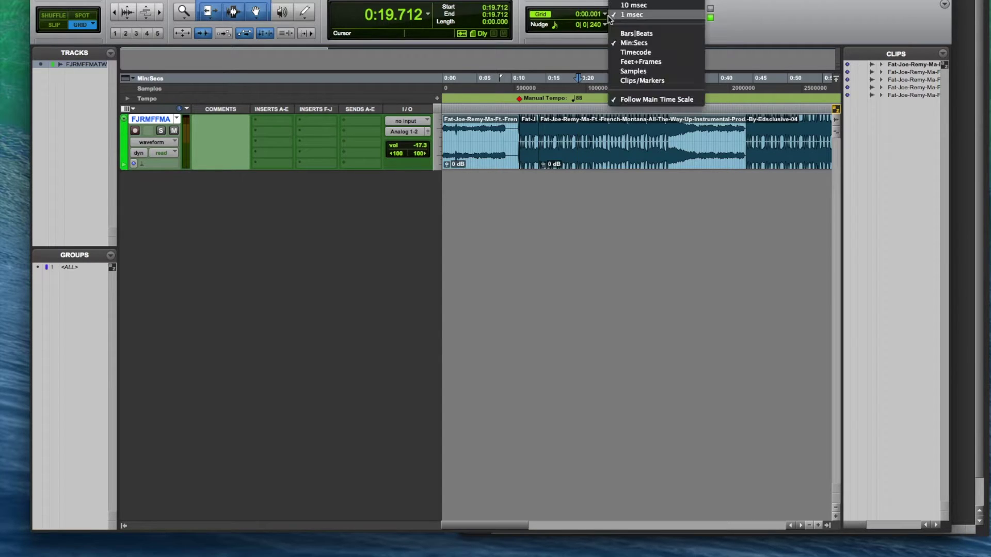
left_click(643, 35)
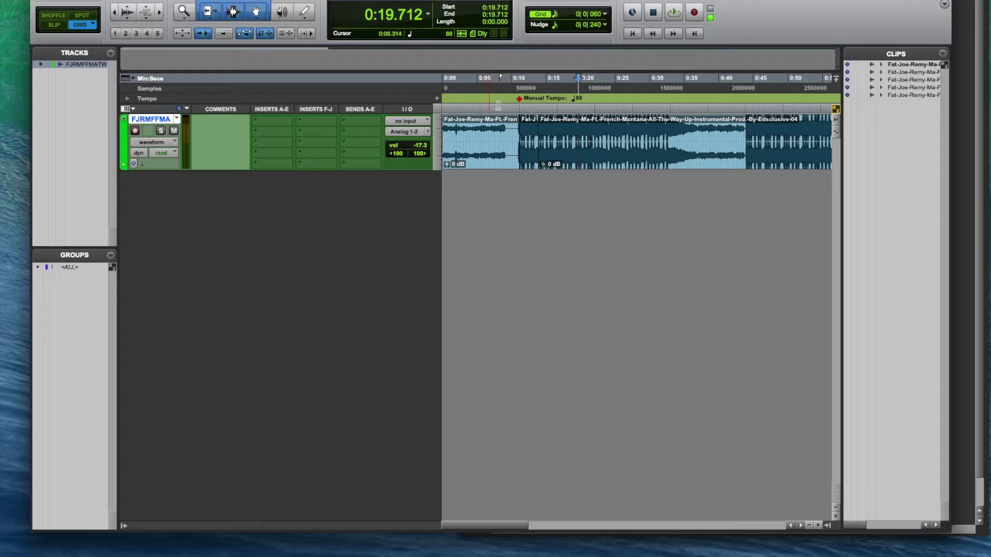
Examine how the bar and beat grid lines up with the one-bar clip and the beats that follow it.
key("super+bracketright")
key("super+bracketright")
key("super+bracketright")
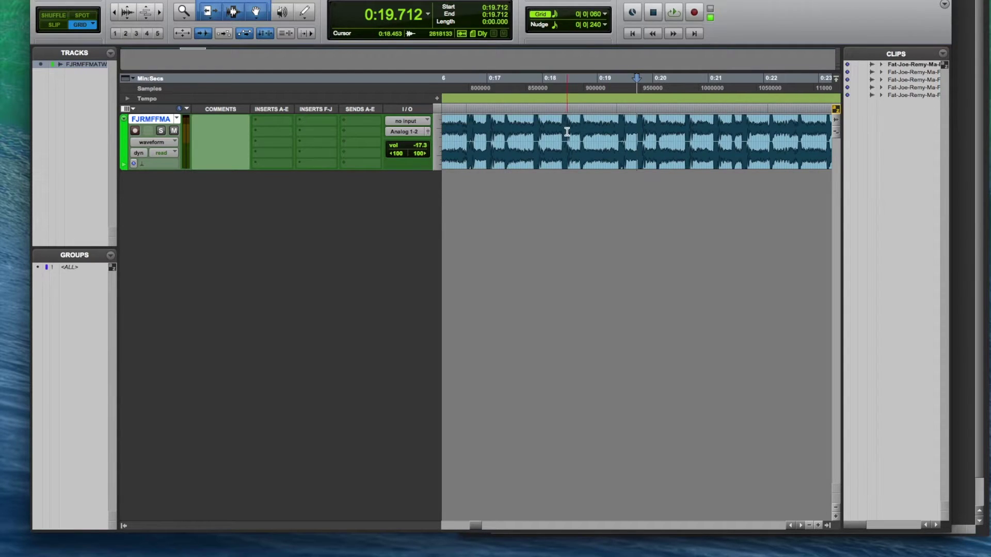
scroll(605, 125, "left", 5)
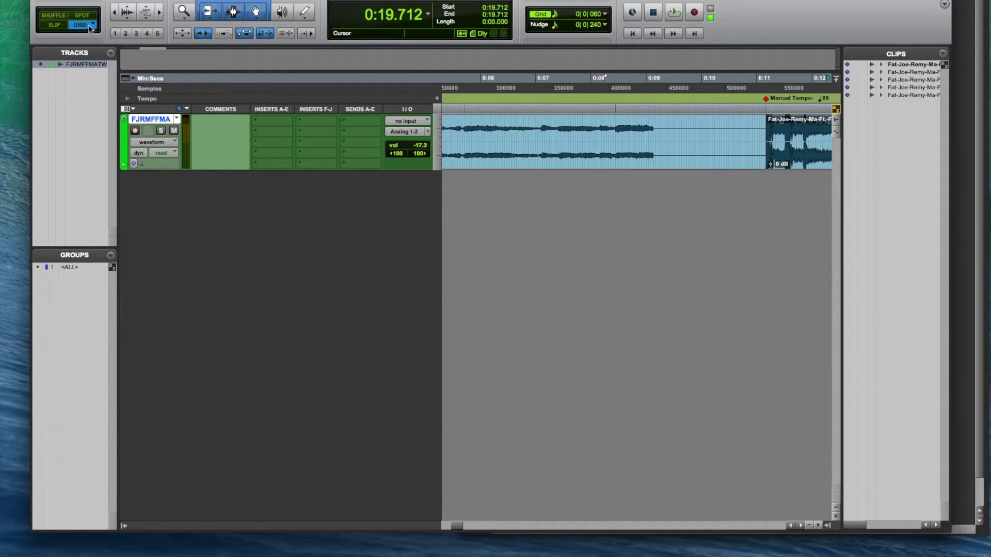
key("super+bracketleft")
key("super+bracketleft")
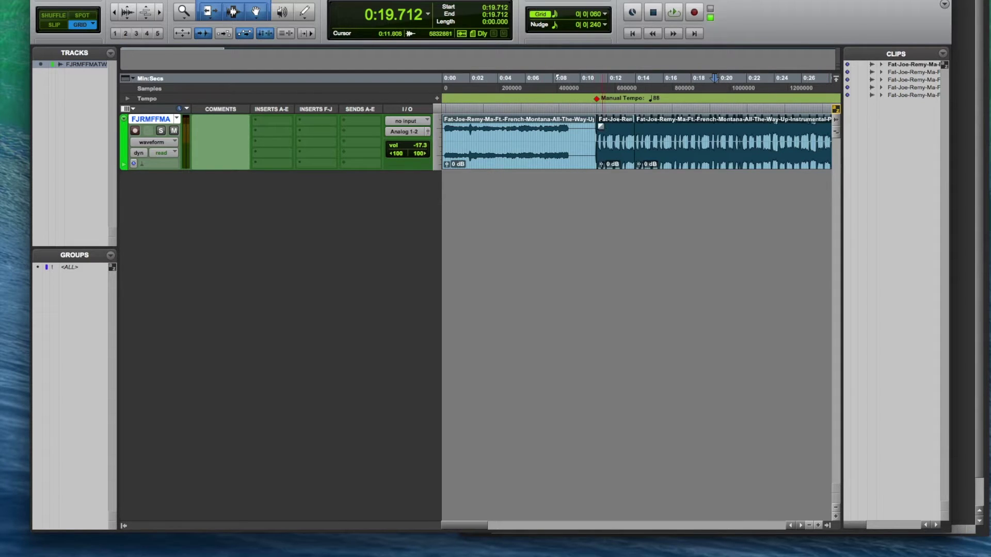
left_click(612, 158)
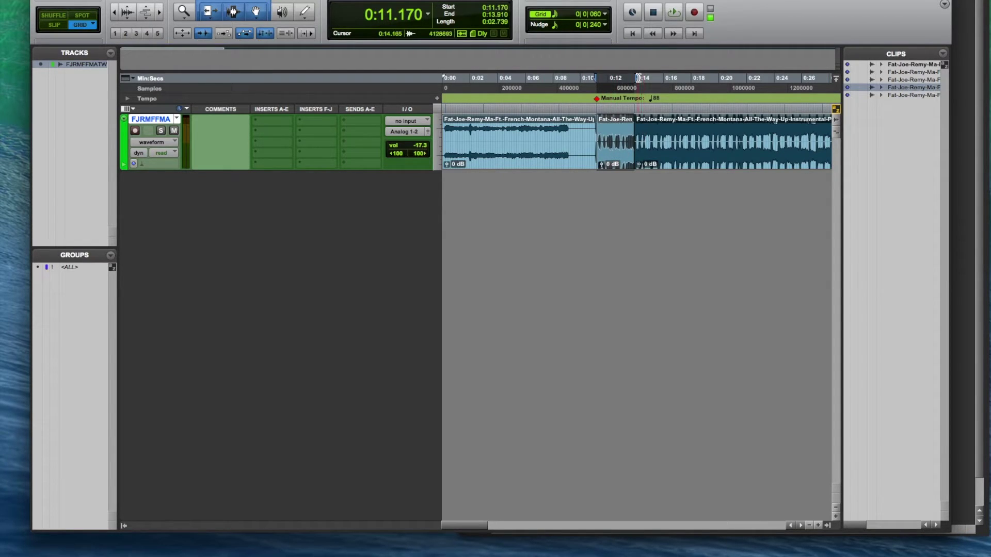
left_click(677, 110)
key("super+bracketright")
key("super+bracketright")
key("super+bracketright")
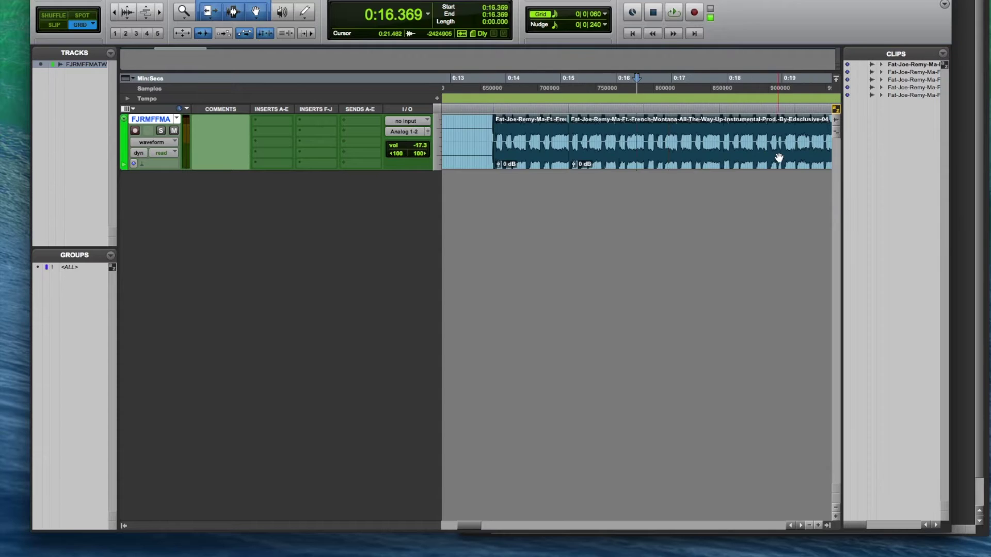
key("super+bracketleft")
key("super+bracketleft")
key("super+bracketleft")
key("super+bracketleft")
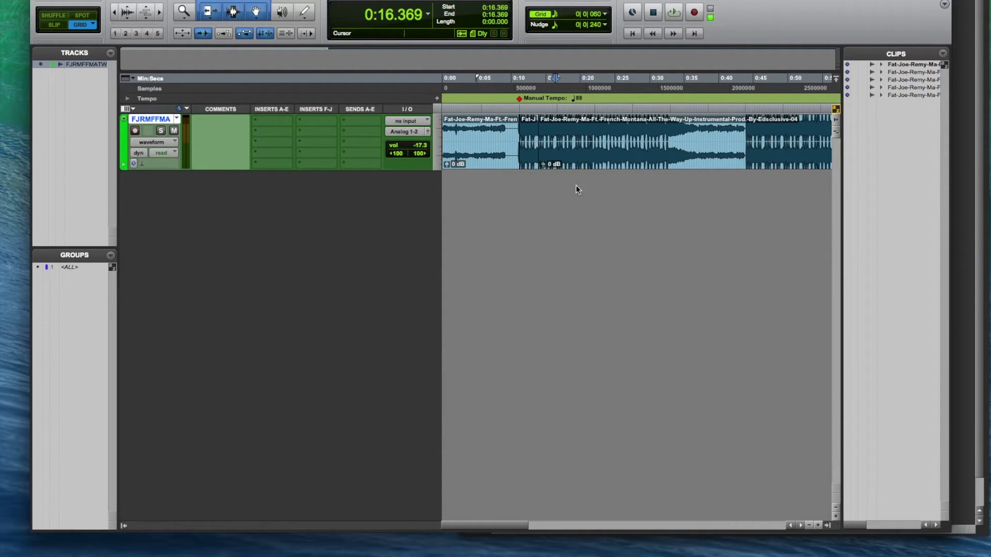
key("super+bracketleft")
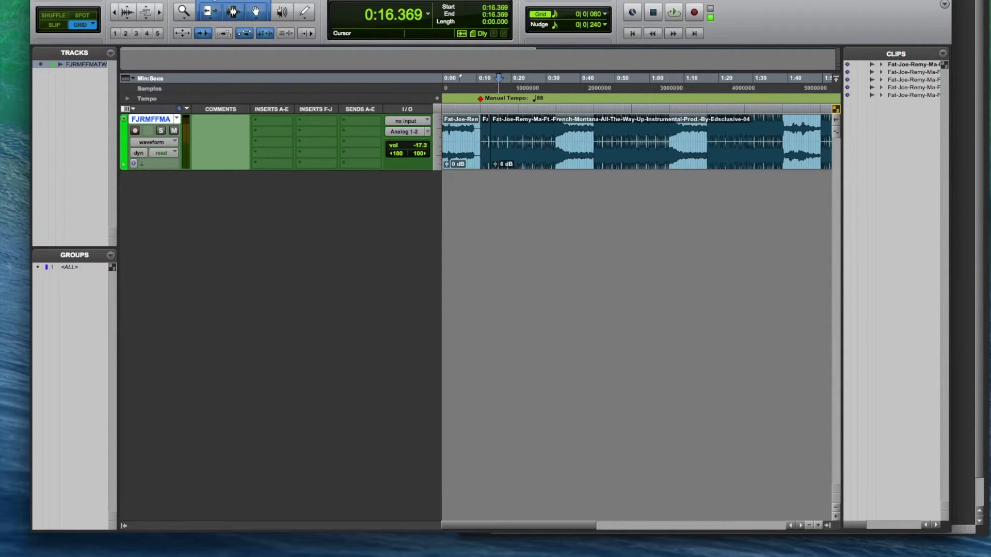
key("super+shift+n")
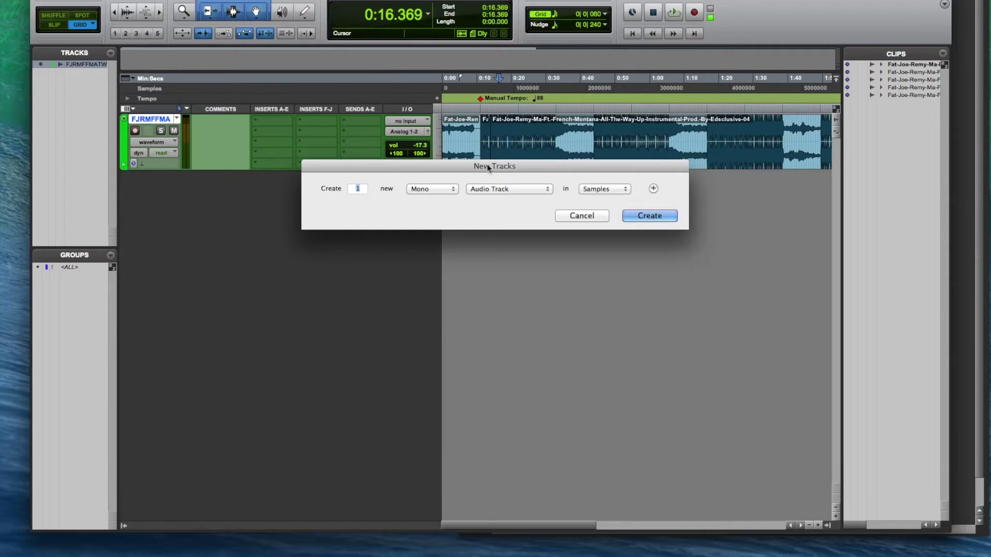
left_click(579, 214)
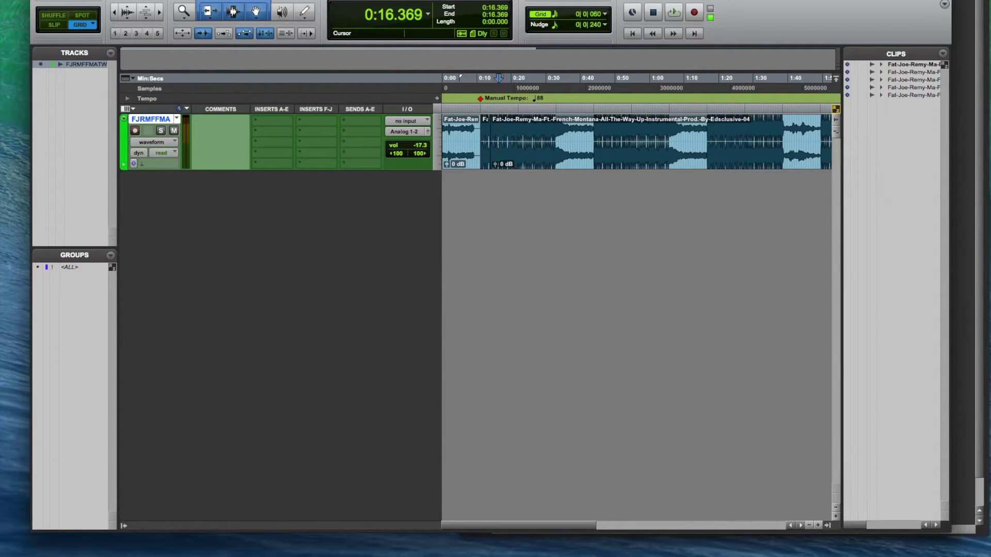
left_click(173, 0)
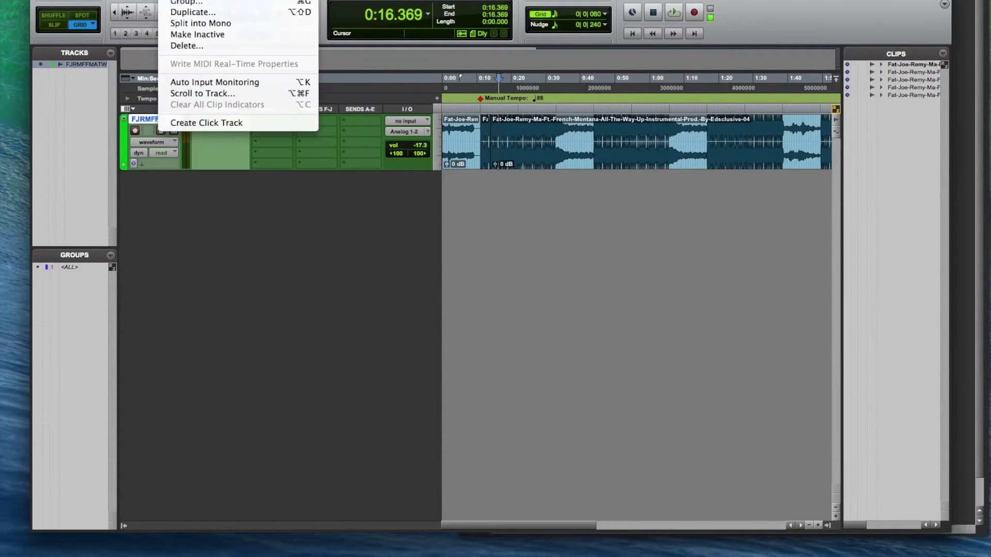
Start creating new tracks with two rows, setting the first row to 5 mono audio tracks.
key("super+shift+n")
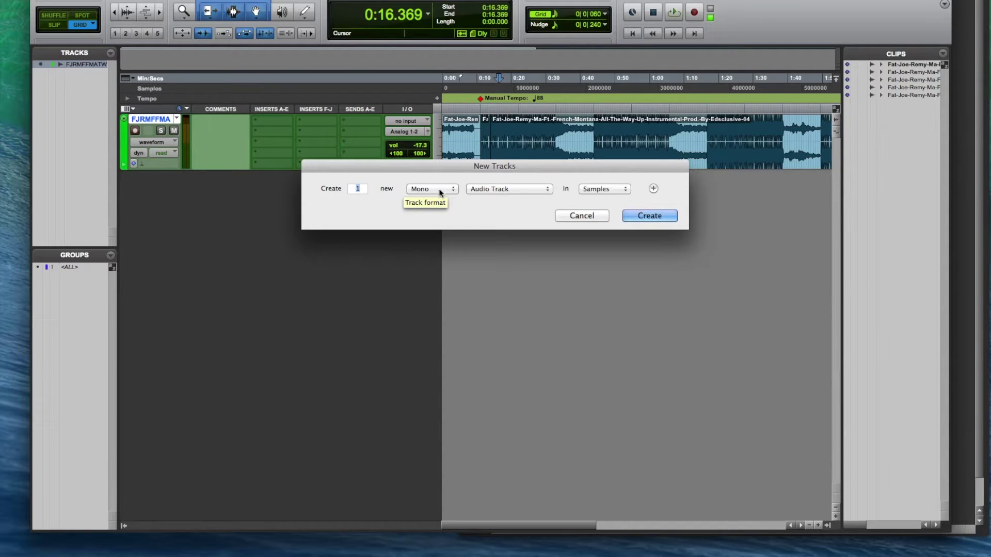
left_click(653, 189)
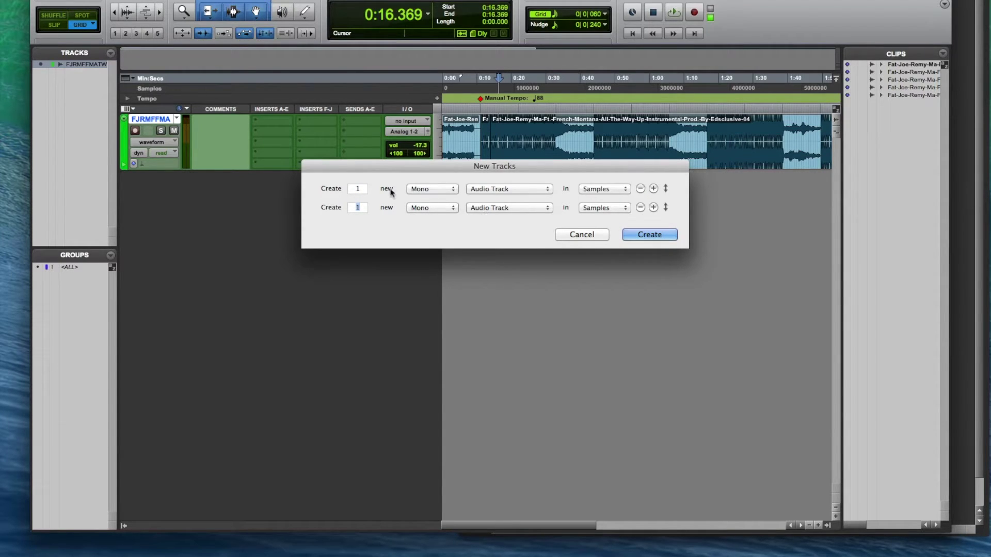
left_click(363, 189)
key("BackSpace")
key("BackSpace")
key("BackSpace")
key("BackSpace")
key("BackSpace")
type("5")
Make the second row one stereo master fader and create all the new tracks.
left_click(417, 209)
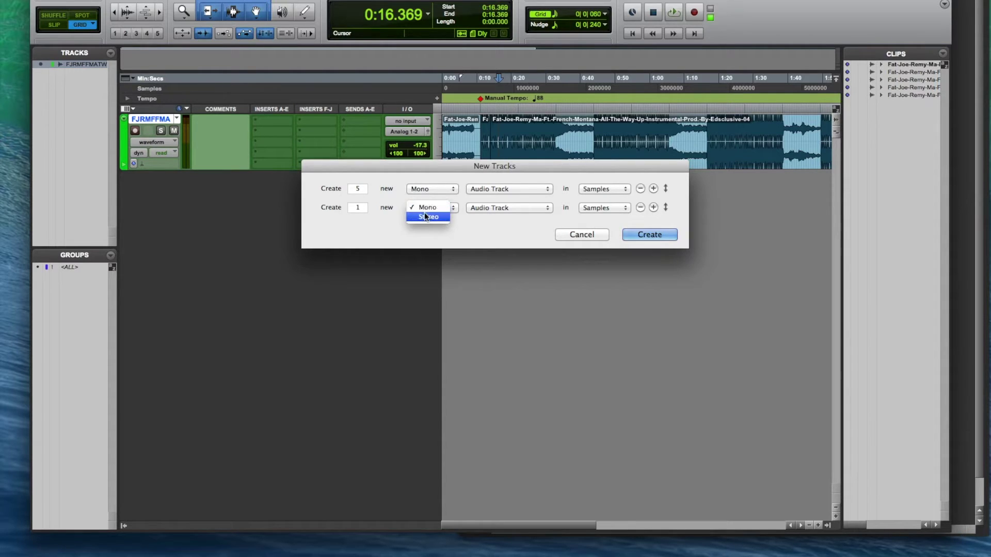
left_click(427, 218)
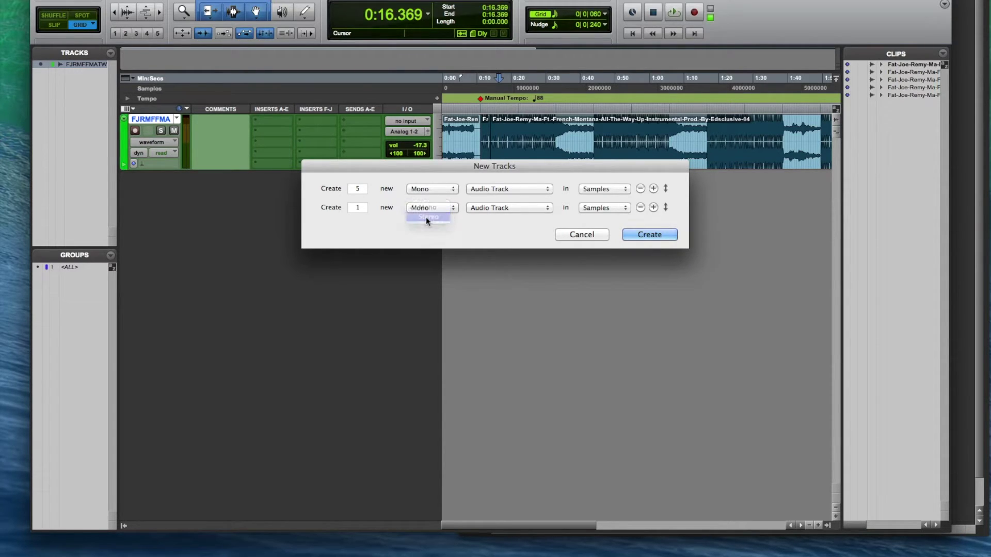
left_click(493, 207)
left_click(502, 227)
left_click(639, 236)
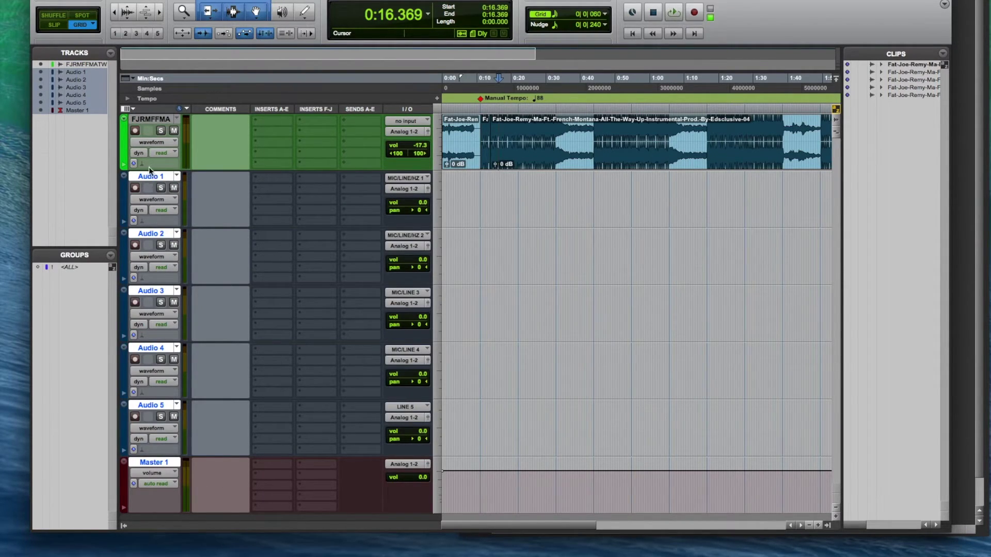
Place the edit cursor at 0:14.664 on the Audio 1 track.
left_click(485, 186)
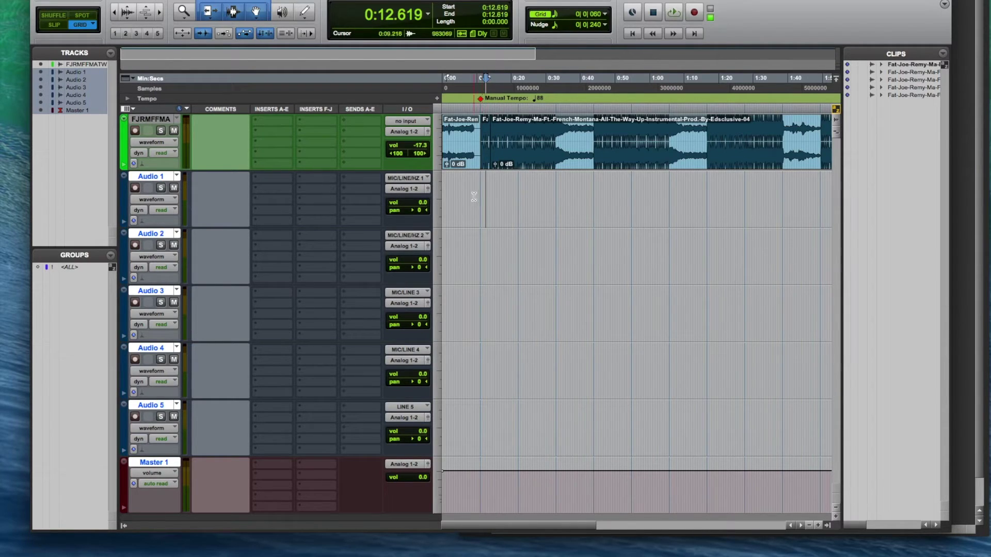
key("super+bracketright")
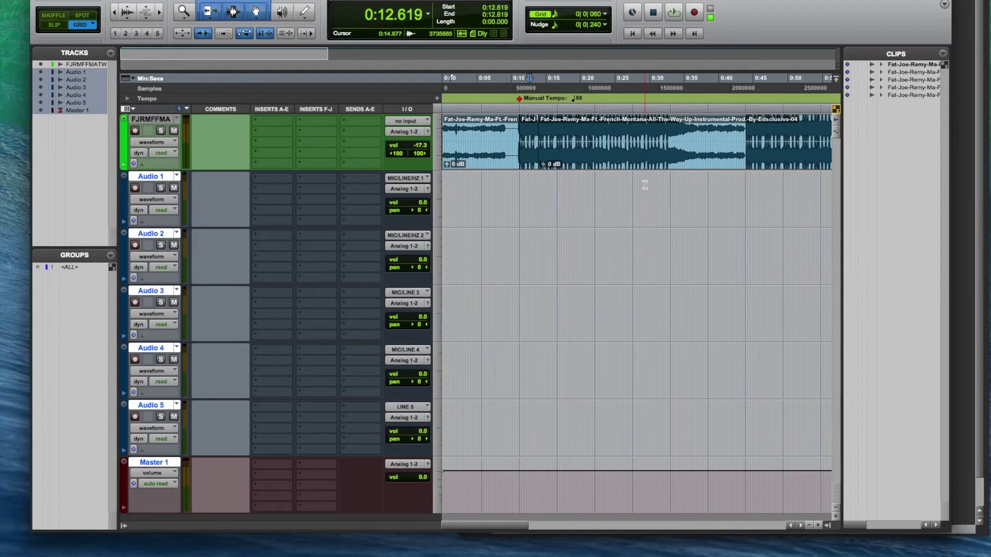
key("super+bracketleft")
left_click(493, 199)
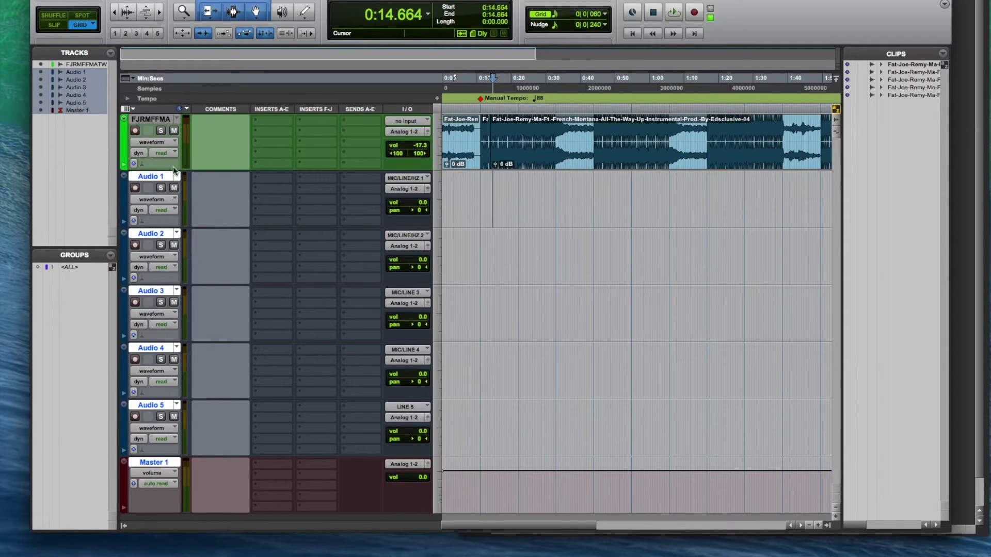
Rename the Audio 1 track as RECORDING.
left_click(158, 124)
left_click(159, 176)
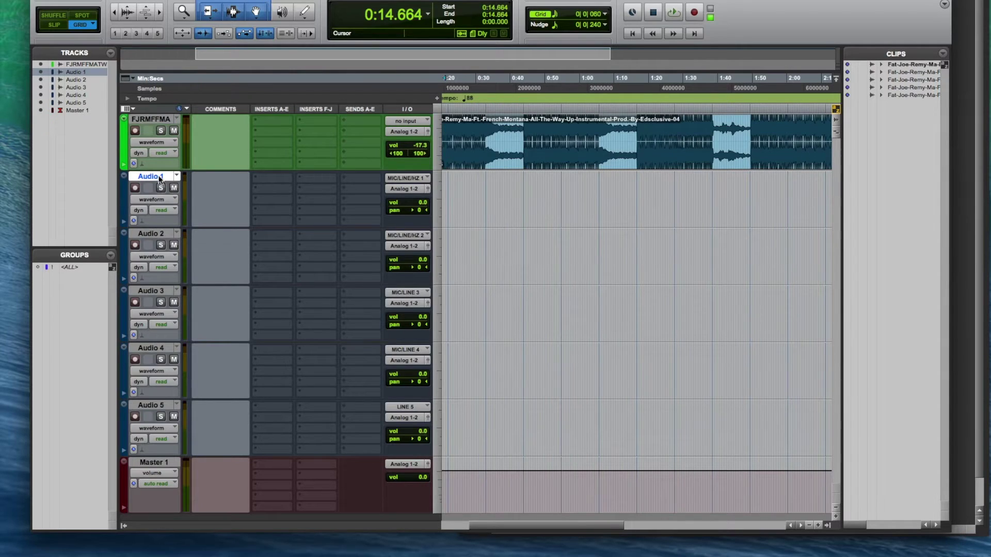
double_click(159, 177)
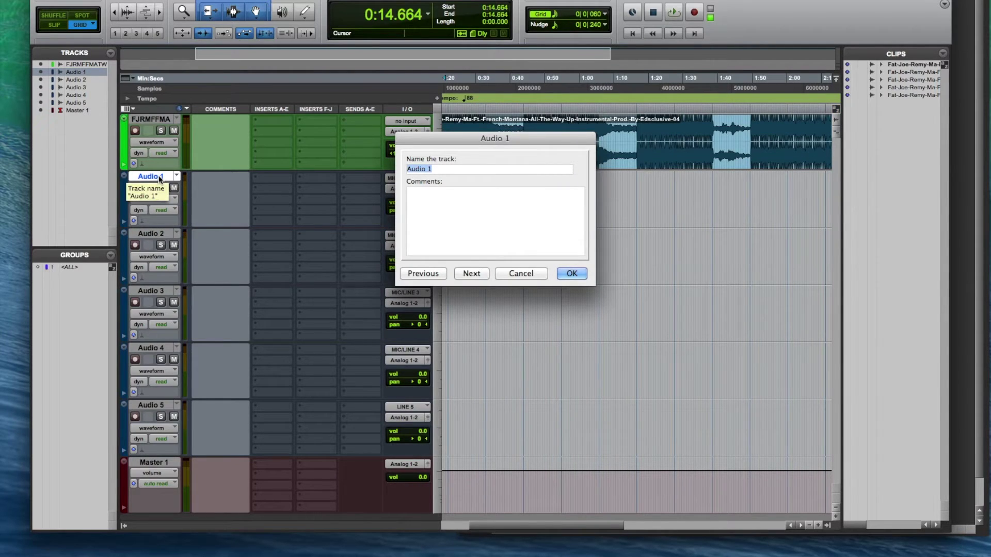
type("RECORDING")
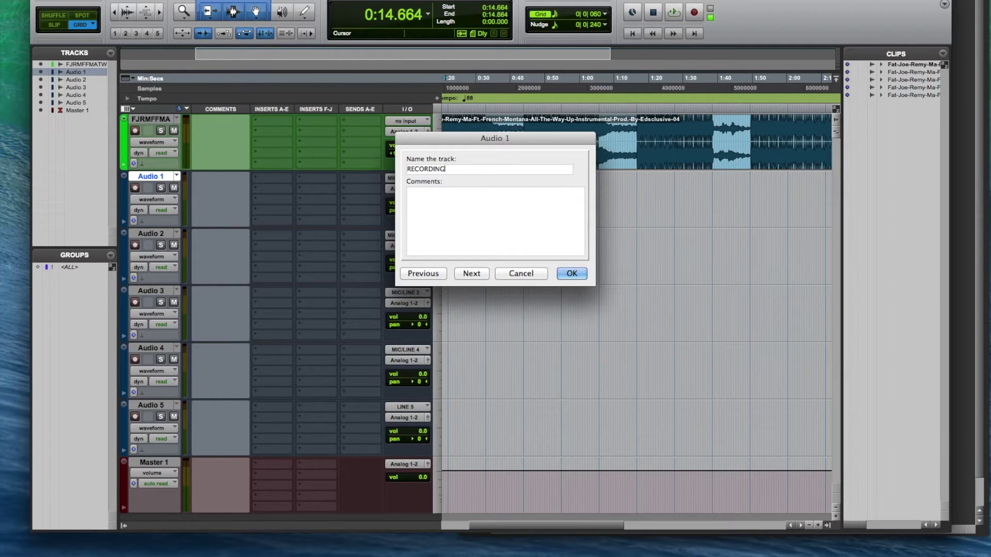
key("Return")
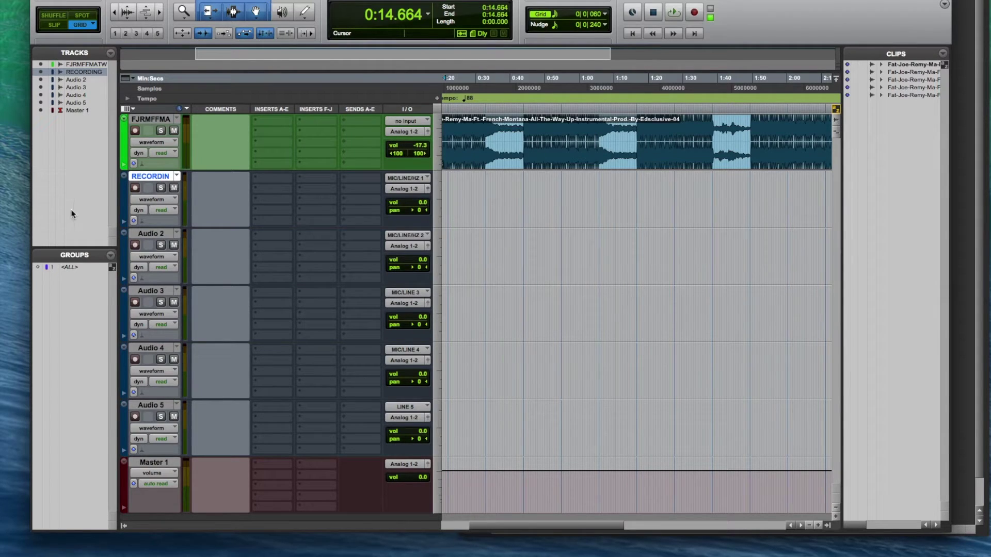
Colour the RECORDING track bright red and close the colour palette.
double_click(123, 193)
left_click(122, 291)
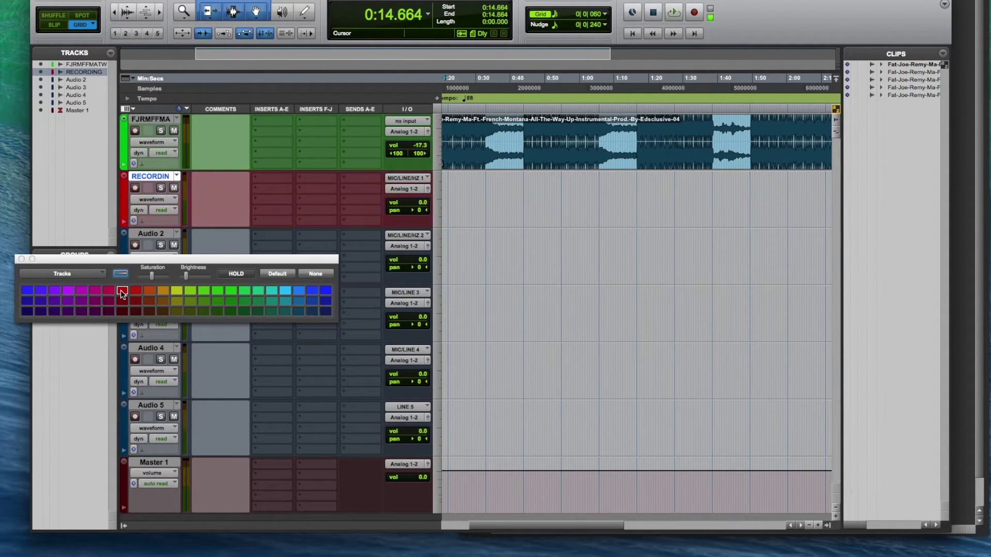
left_click(21, 259)
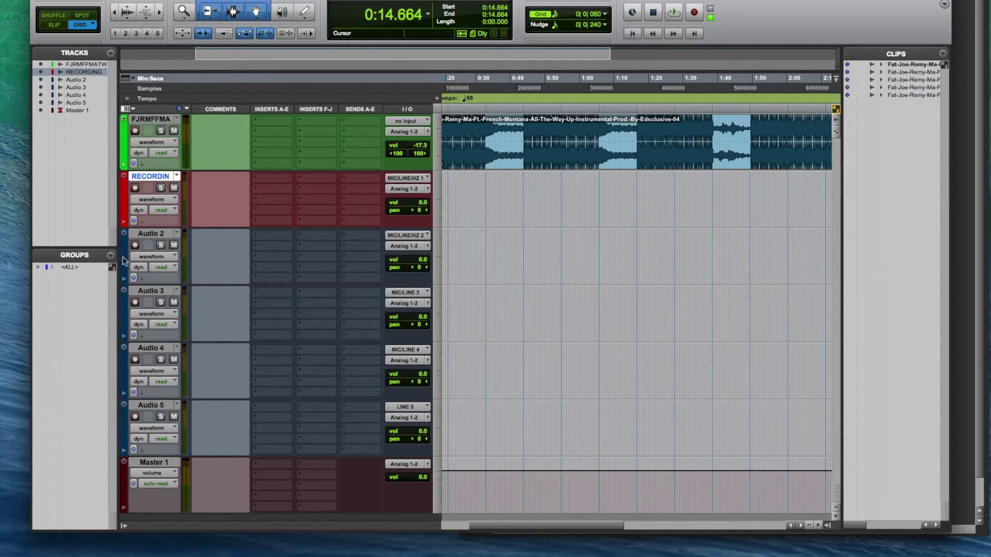
double_click(124, 192)
left_click(22, 259)
double_click(123, 193)
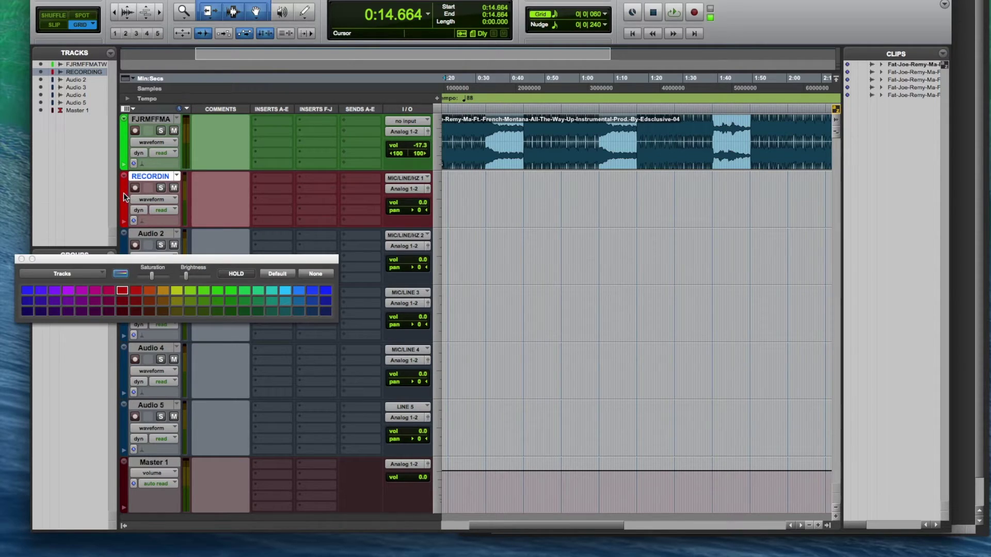
left_click(21, 259)
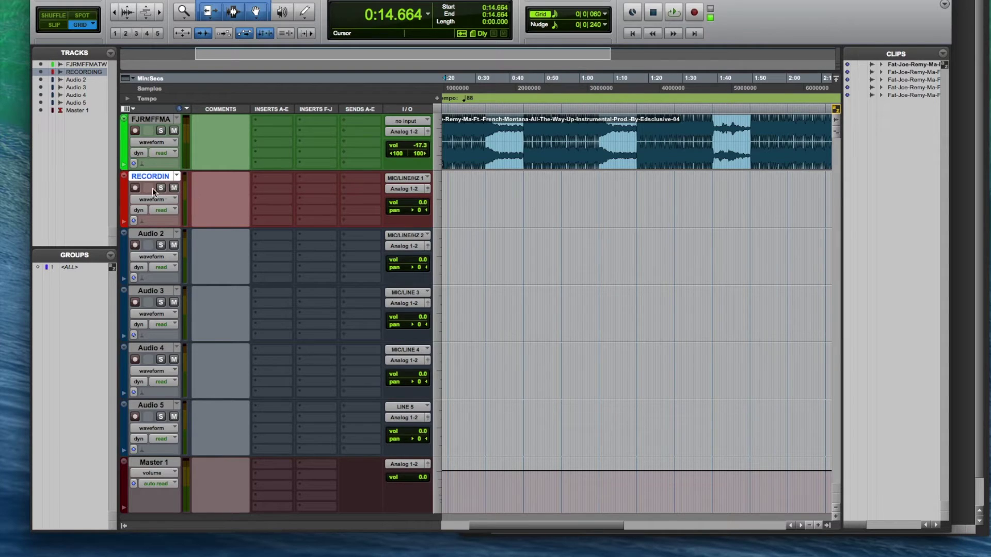
Set the RECORDING track's input to the interface channel MIC/LINE/HZ 1 (Mono).
key("super+bracketleft")
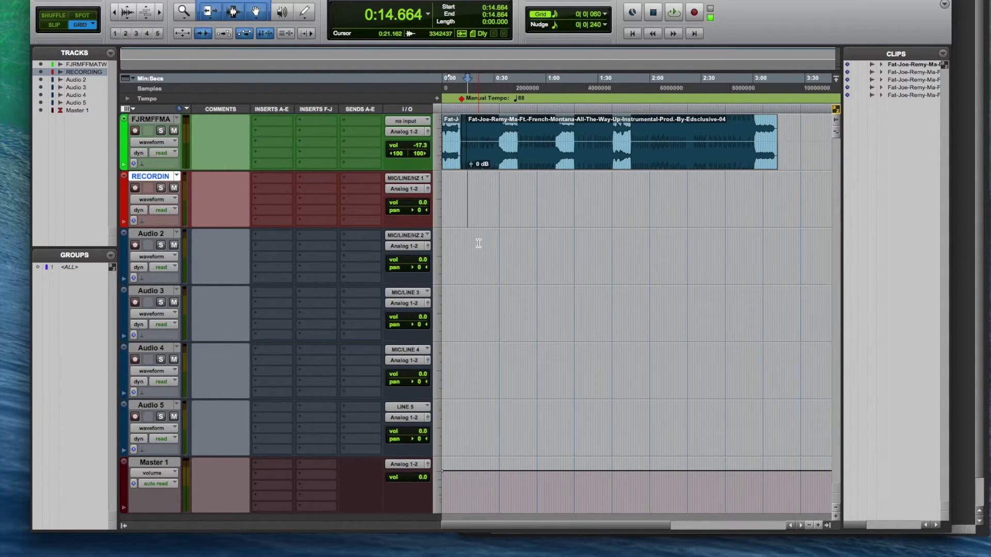
key("super+bracketright")
key("super+bracketleft")
left_click(401, 178)
mouse_move(401, 179)
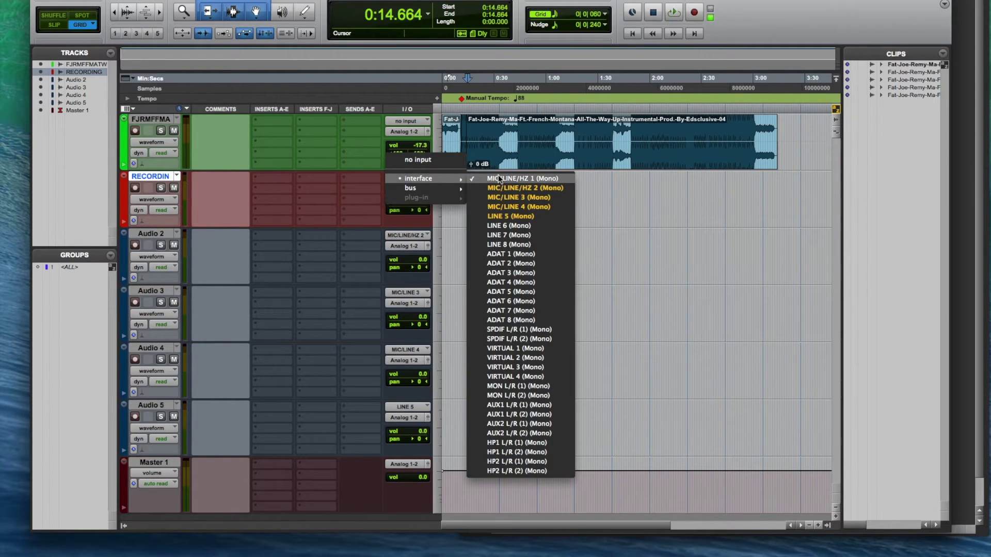
left_click(498, 178)
left_click(415, 178)
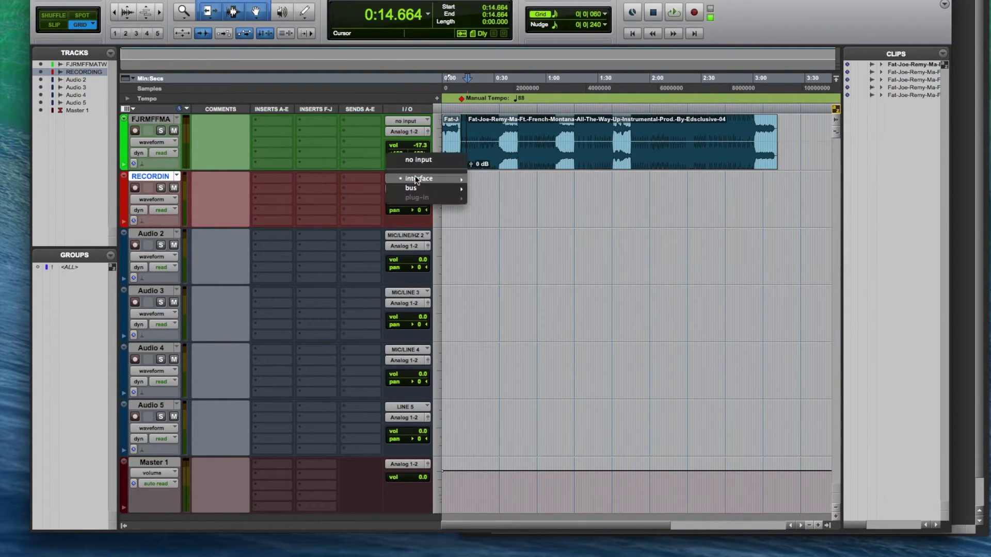
left_click(650, 188)
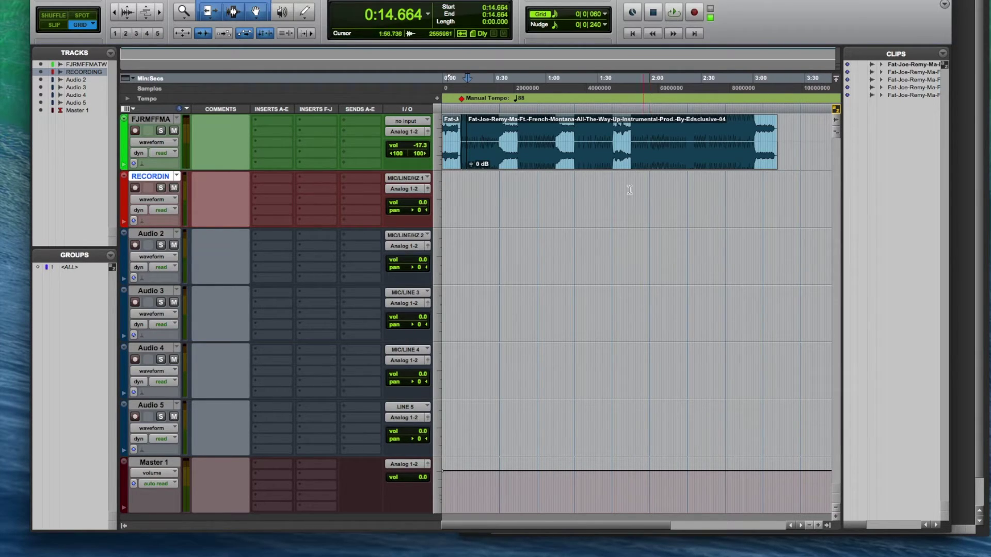
left_click(418, 176)
mouse_move(417, 177)
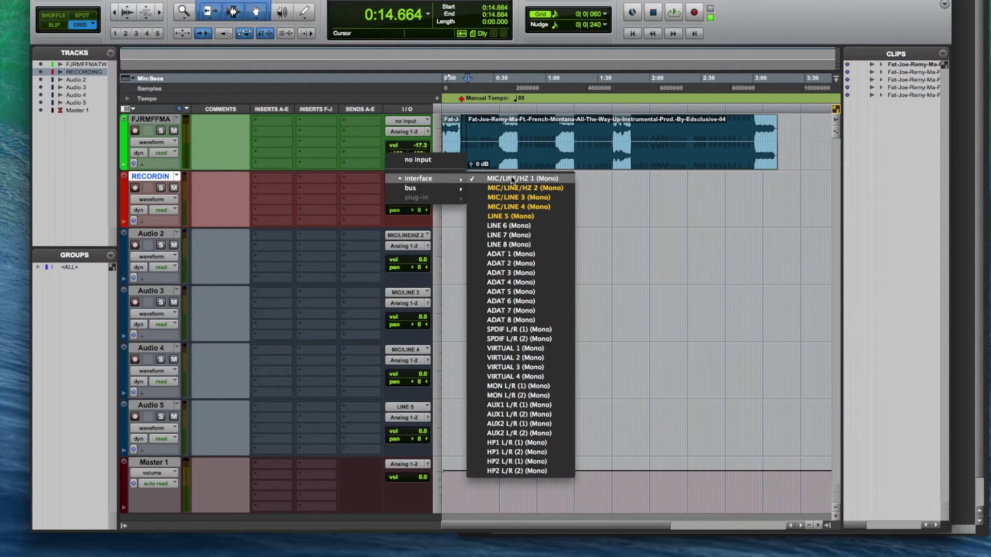
left_click(630, 190)
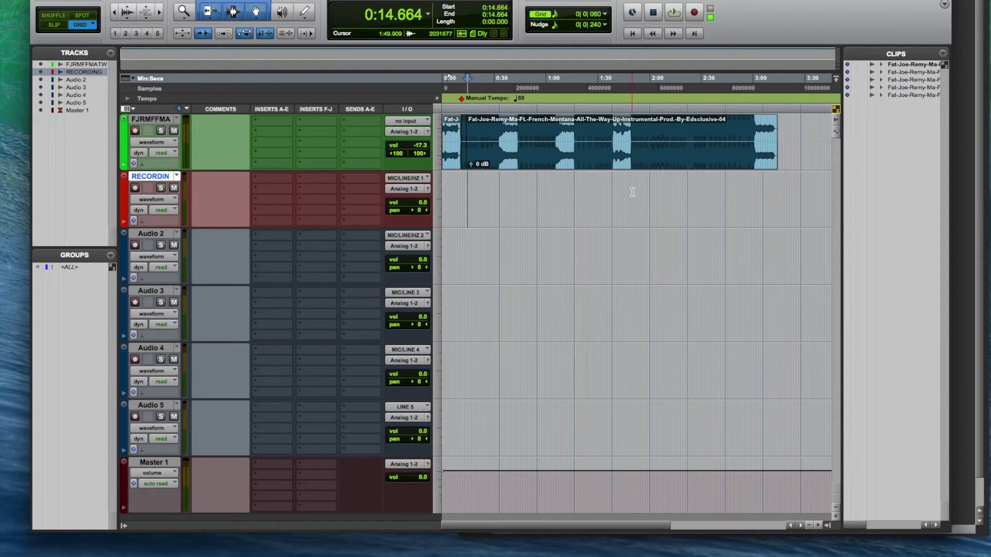
Record-enable the RECORDING track and record a short test take starting at 0:14.664.
left_click(136, 188)
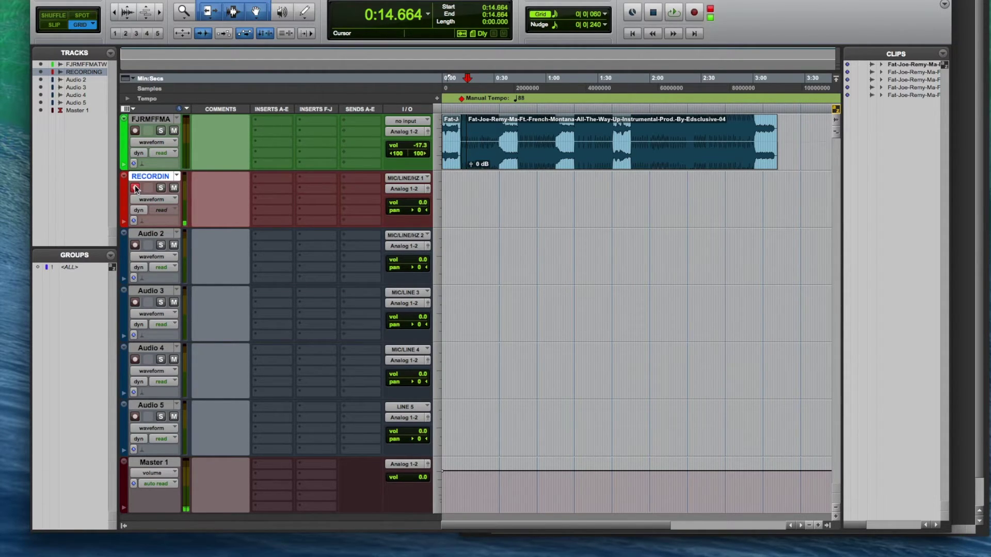
left_click(694, 11)
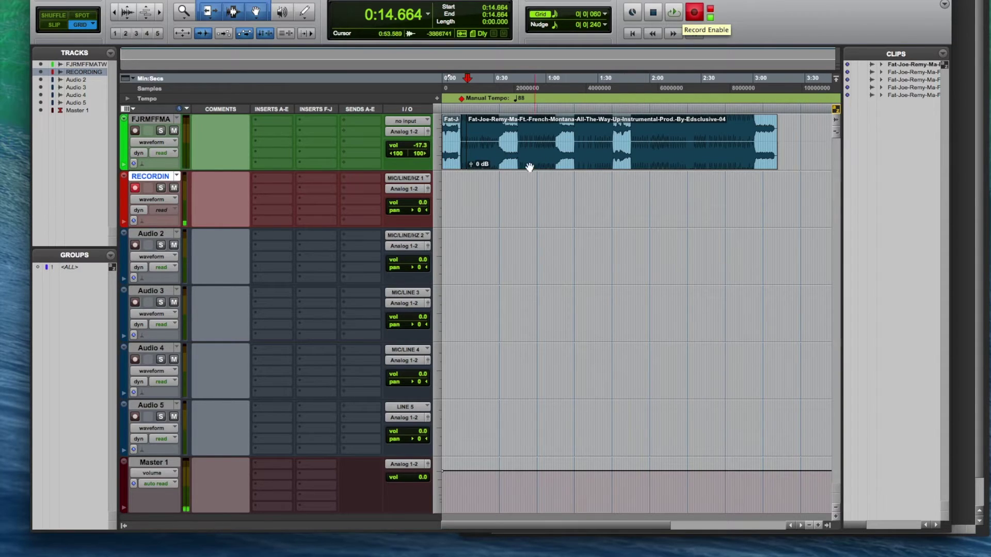
key("space")
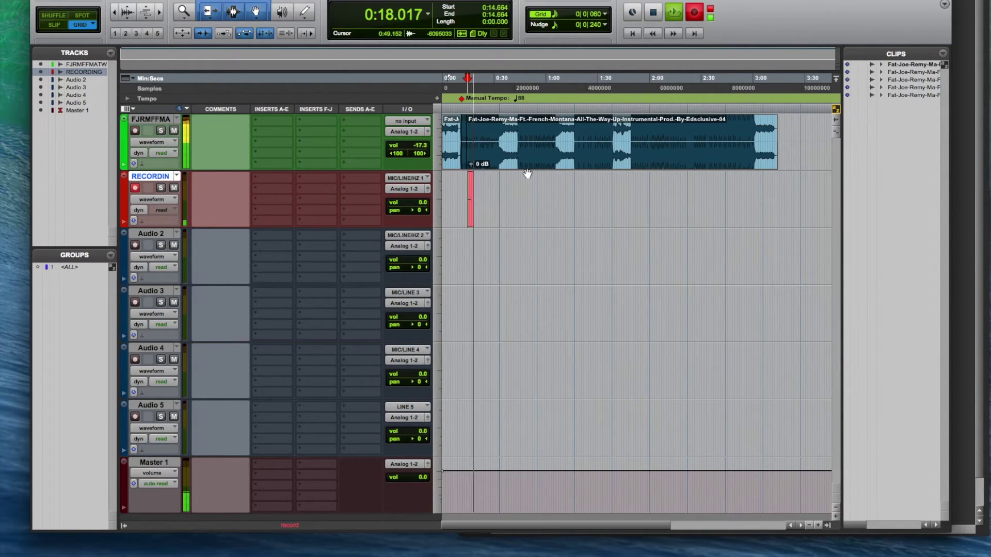
key("space")
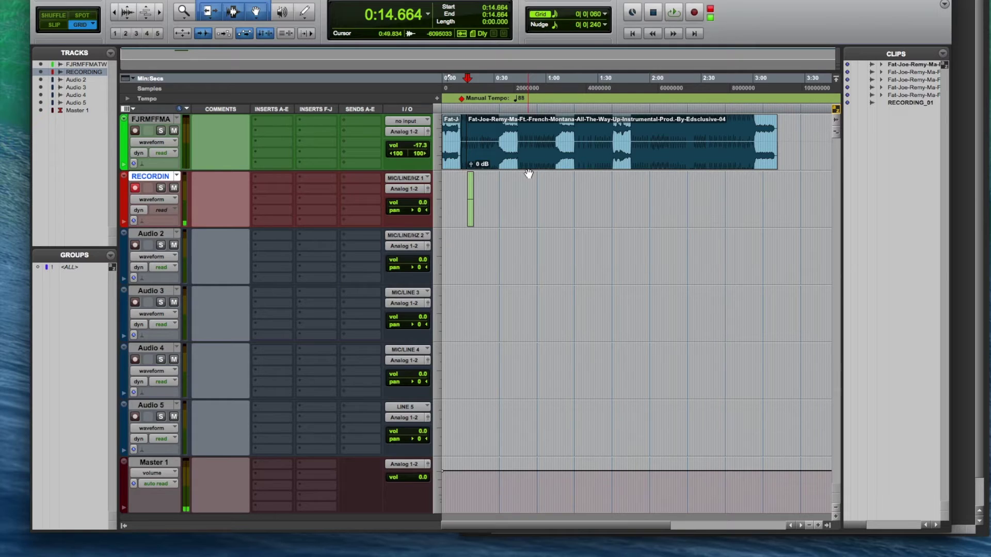
Select the range from 0:11.085 to 0:24.423 on the RECORDING track and delete the test take inside it.
key("super+bracketright")
key("super+bracketright")
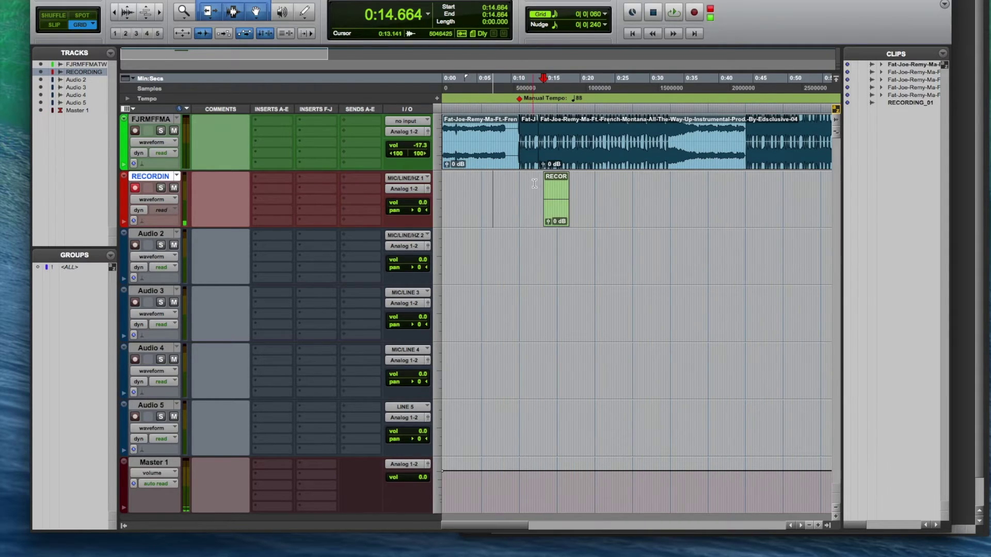
left_click(519, 194)
left_click_drag(519, 193, 614, 194)
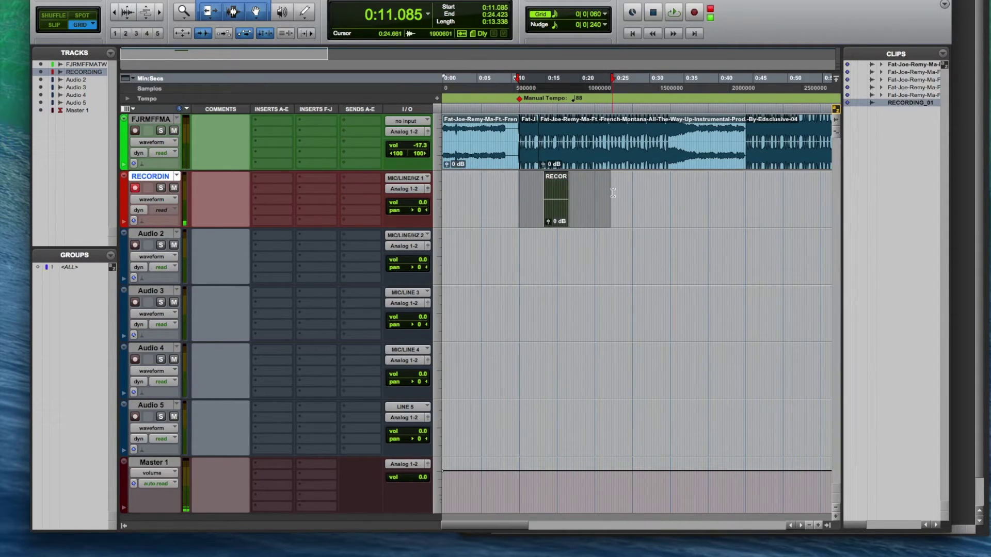
key("Delete")
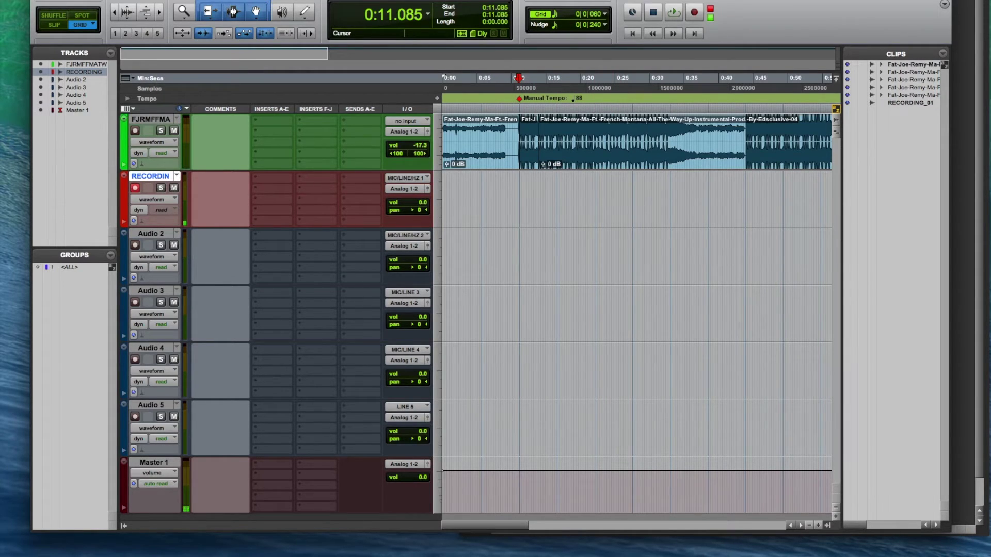
Record a take about 4 seconds long on the RECORDING track, starting at 0:10.999.
left_click(135, 187)
left_click(518, 188)
left_click(696, 14)
left_click(674, 12)
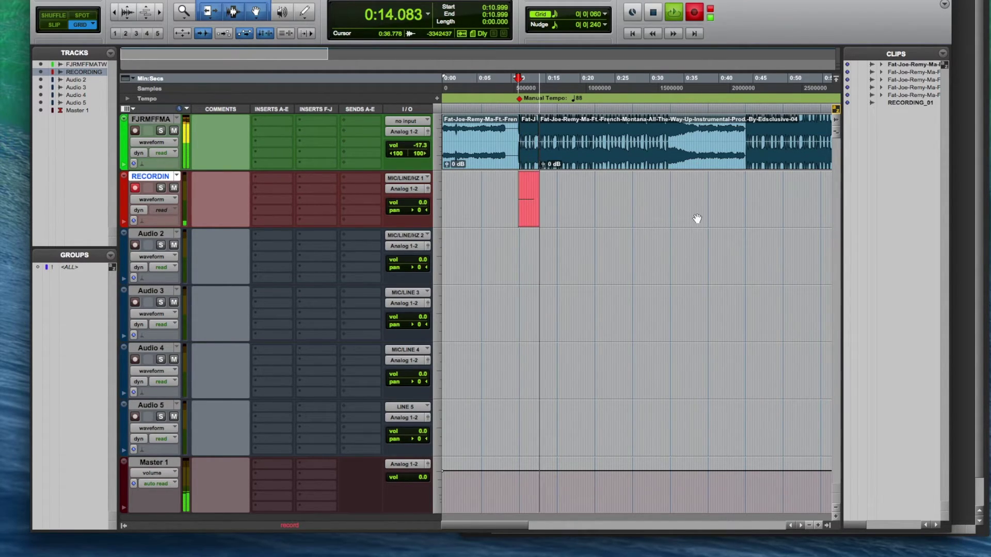
key("space")
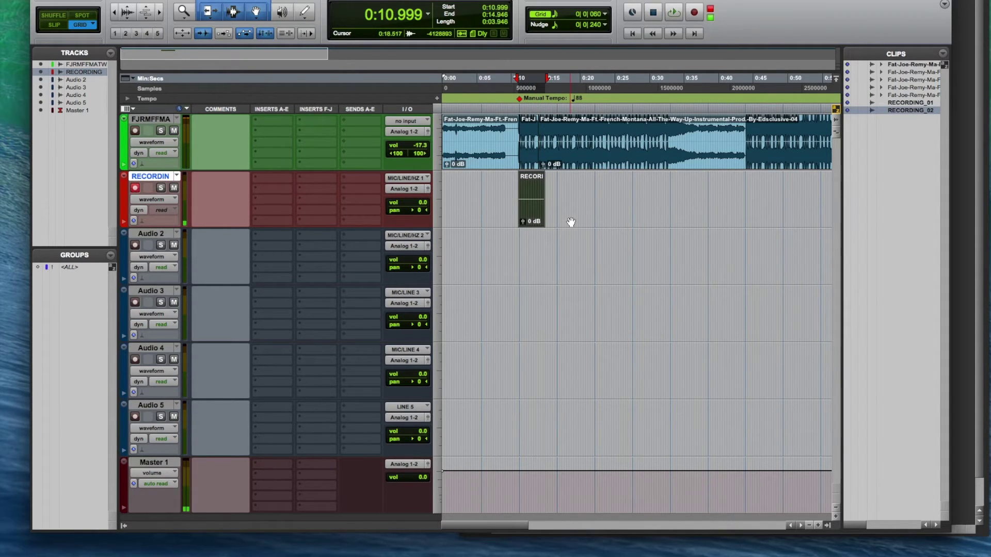
Move the newest take from the RECORDING track to Audio 2 at the same time position and play it back from 0:09.849.
left_click_drag(537, 218, 543, 267)
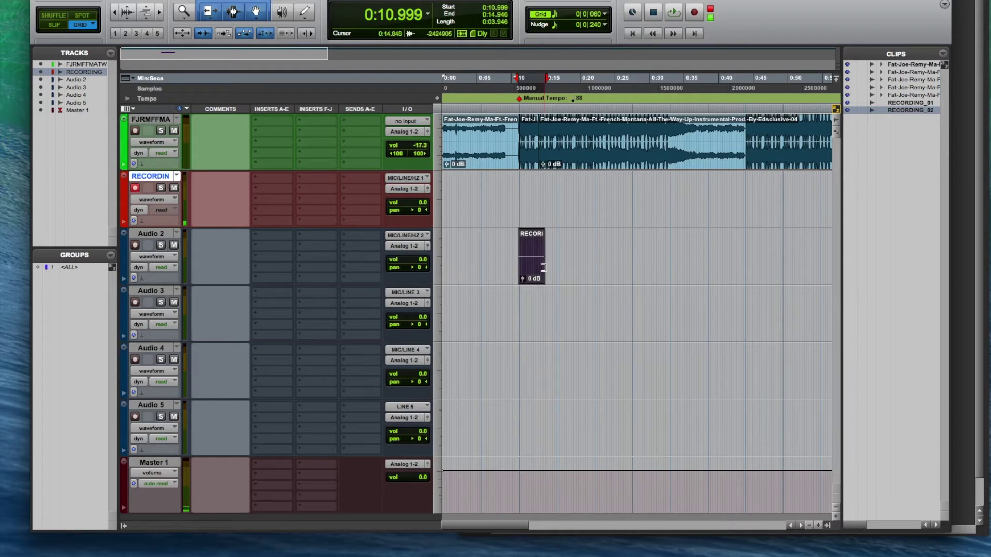
key("super+bracketright")
key("super+bracketright")
key("super+bracketleft")
left_click(618, 198)
left_click(604, 198)
left_click(584, 198)
key("space")
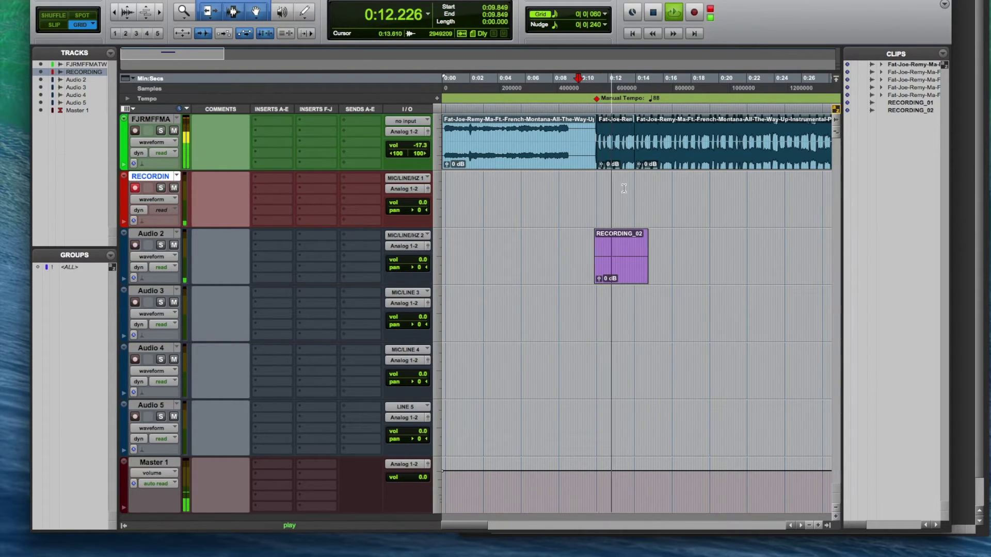
key("space")
Record a take about 3 seconds long on the RECORDING track, starting at 0:13.471.
left_click(603, 192)
left_click(629, 188)
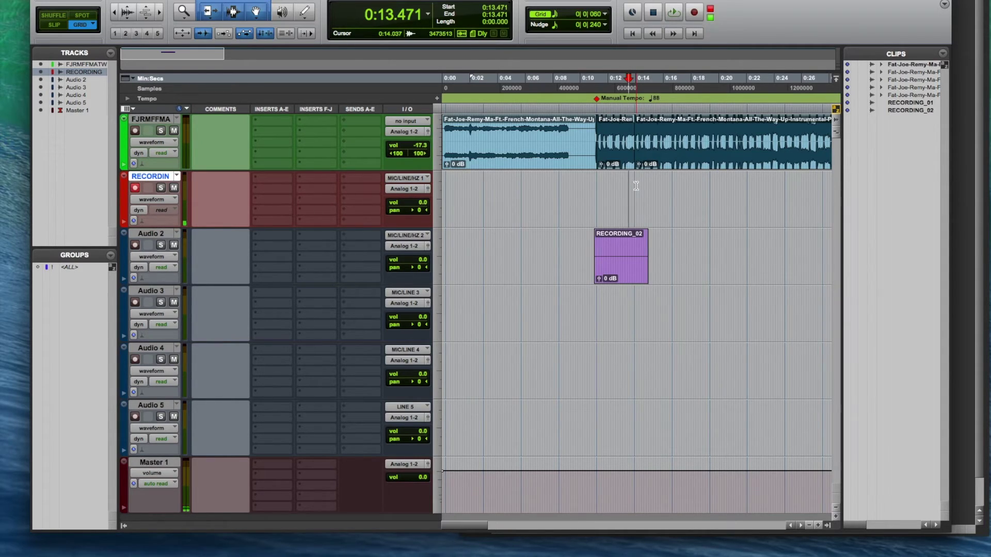
key("space")
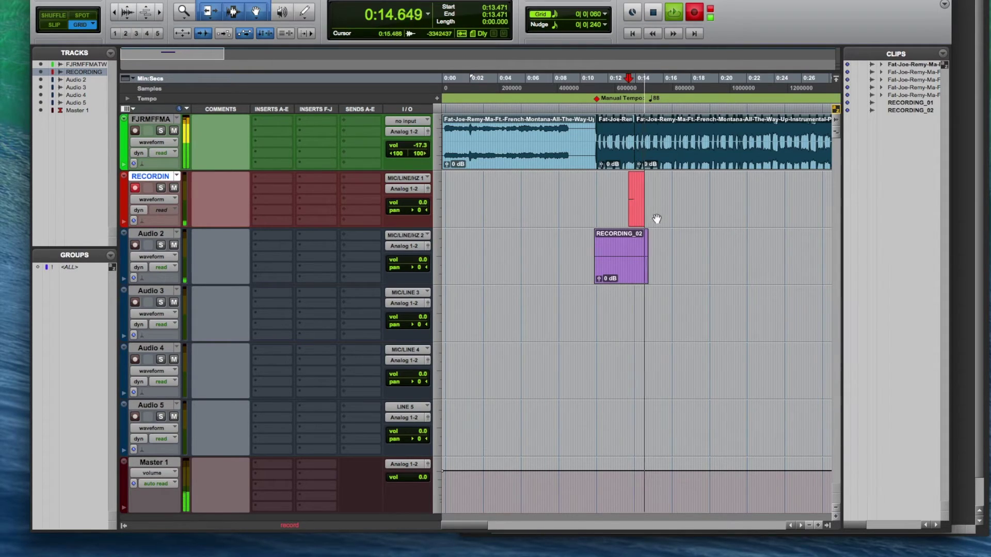
key("space")
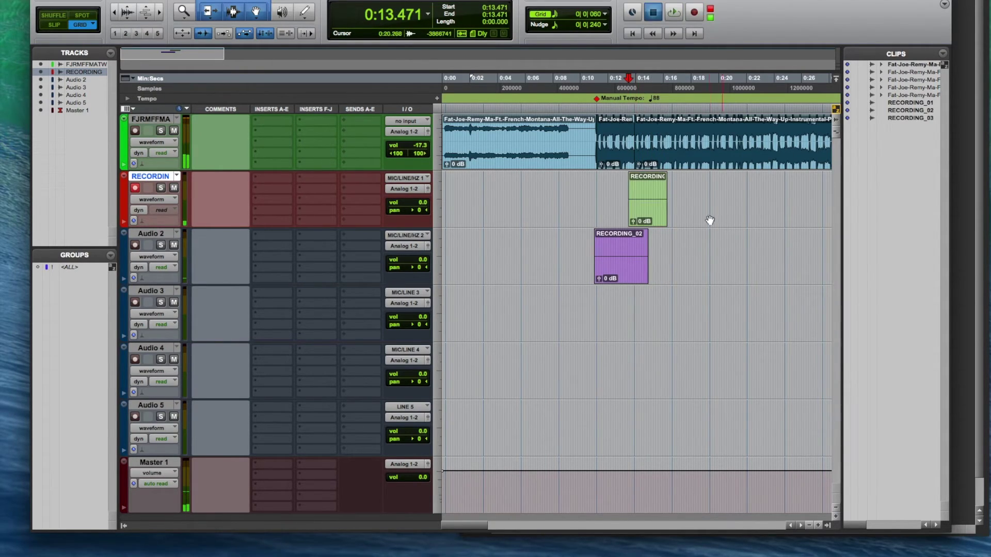
Move the new take from the RECORDING track to Audio 3, keeping its start at 0:13.471.
left_click(642, 210)
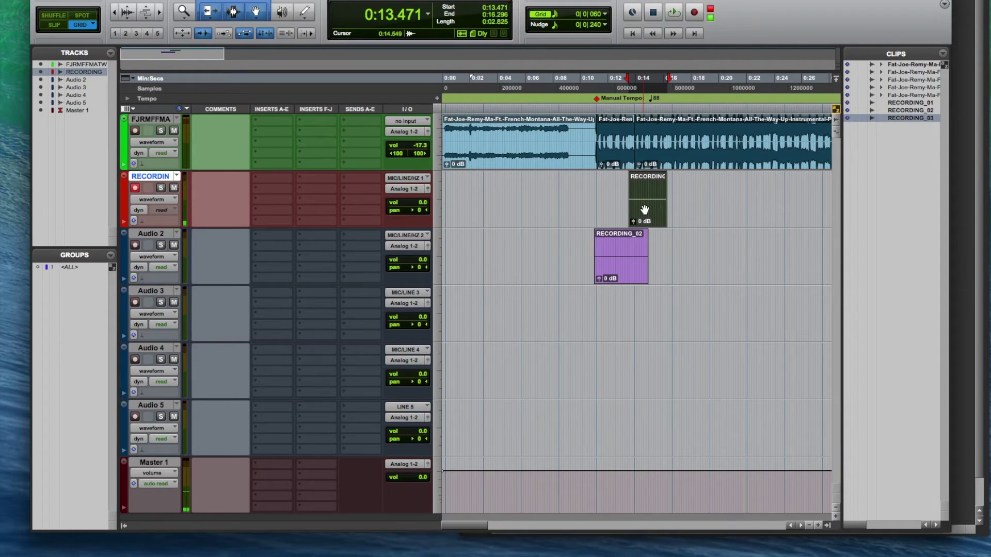
left_click_drag(654, 210, 613, 303)
key("super+bracketright")
key("super+bracketright")
key("super+bracketleft")
key("super+bracketleft")
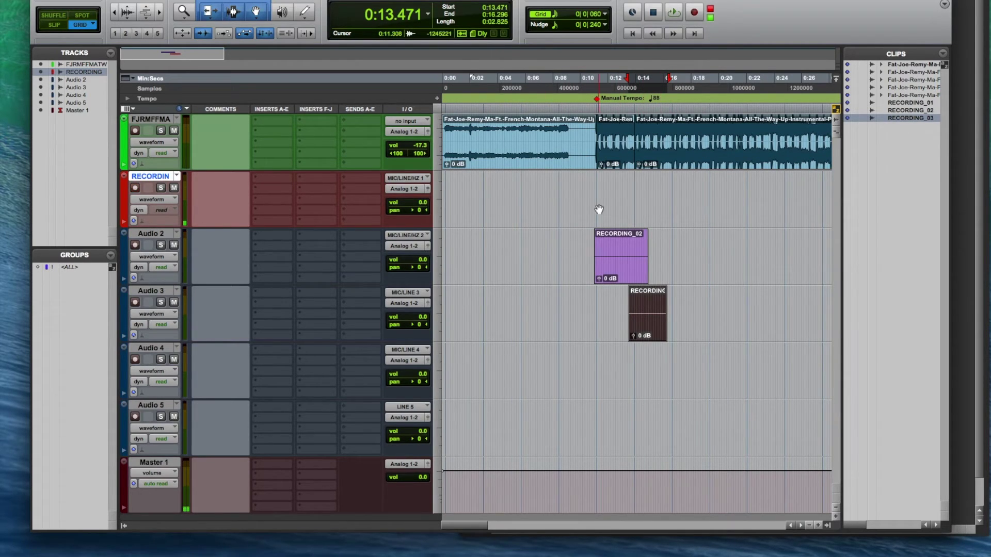
Place the edit cursor at 0:10.957 on the RECORDING track and set the instrumental track's volume to -14.5.
left_click(594, 182)
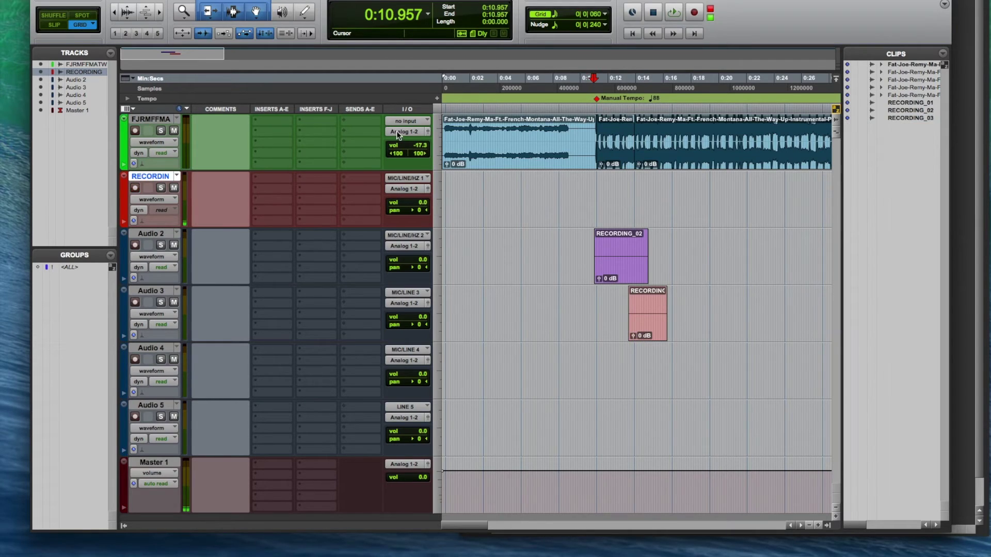
left_click_drag(423, 148, 423, 143)
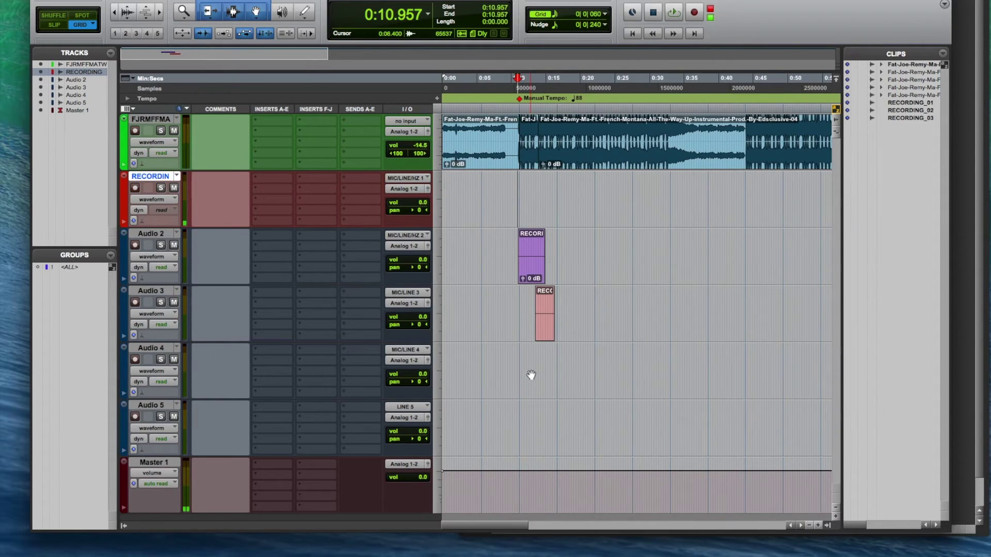
key("super+bracketleft")
Set the Playback Engine's H/W buffer size to 128 samples, keep delay compensation on Long, and apply the settings.
left_click(371, 0)
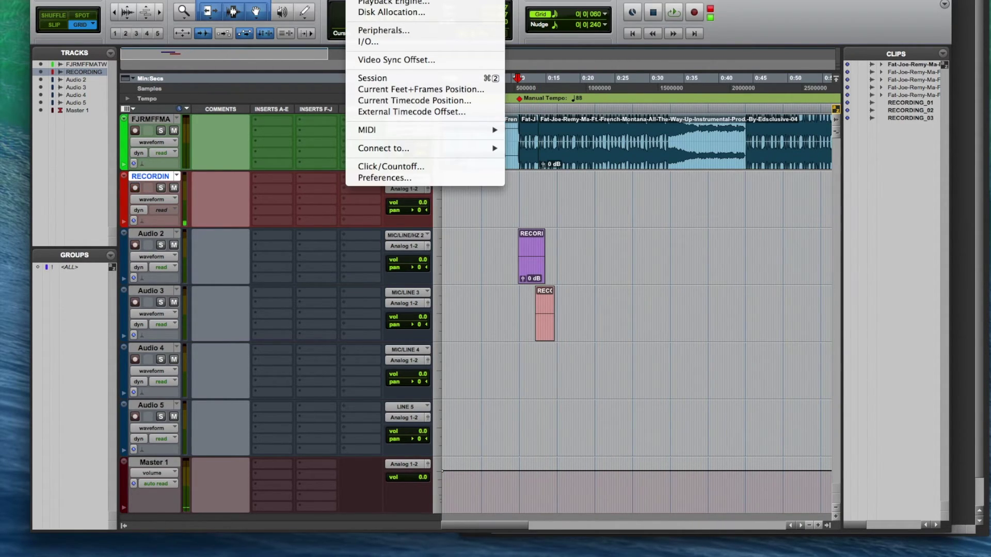
left_click(373, 3)
left_click(516, 175)
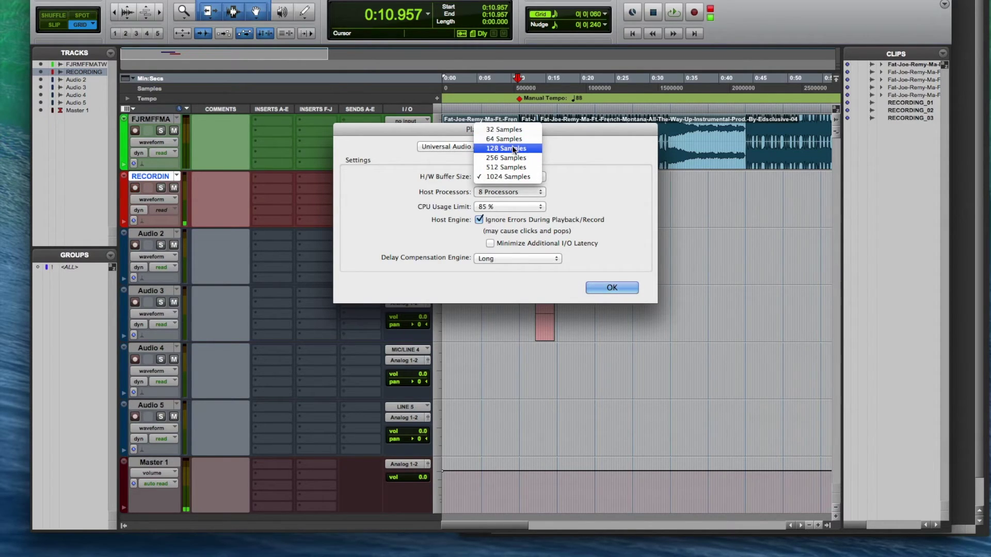
left_click(513, 149)
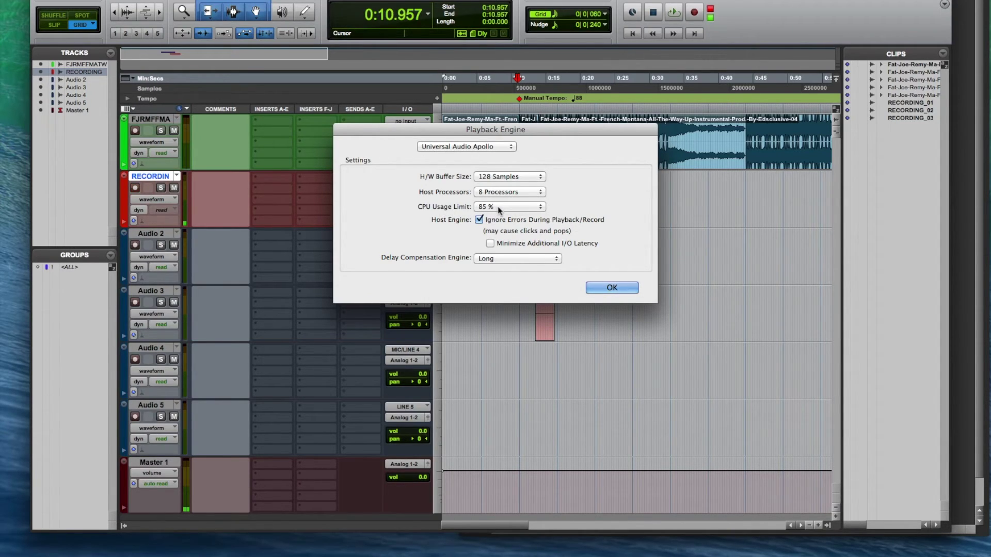
left_click(494, 261)
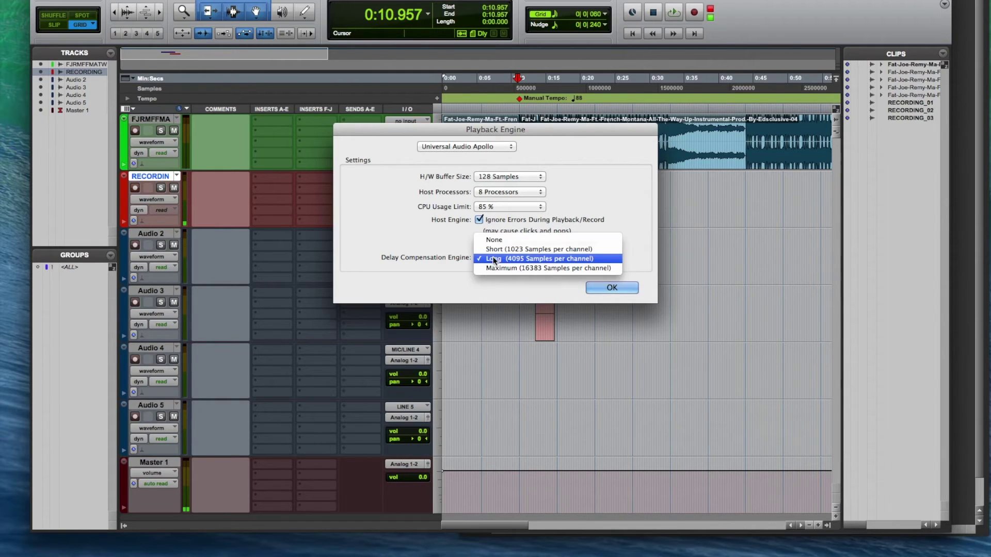
left_click(494, 259)
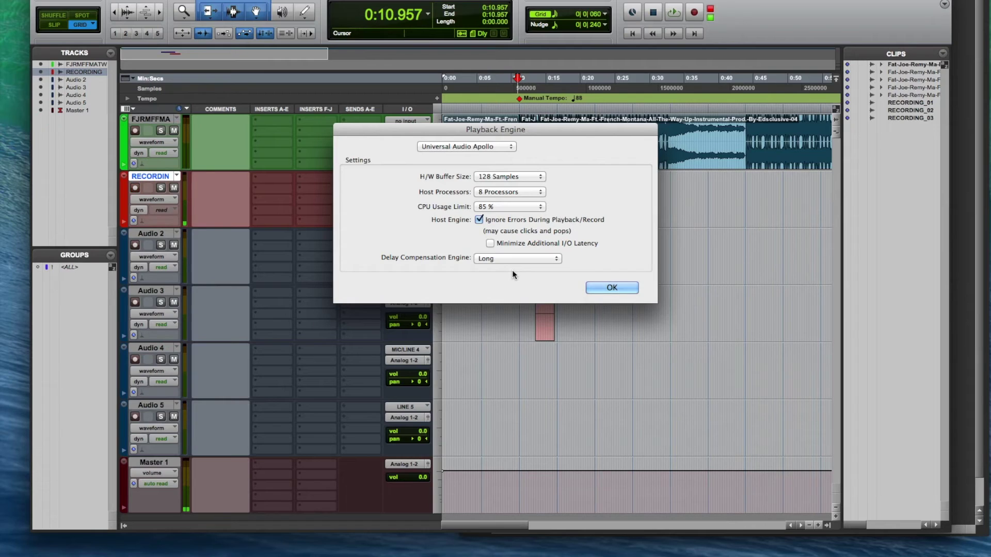
left_click(498, 175)
left_click(597, 192)
left_click(598, 291)
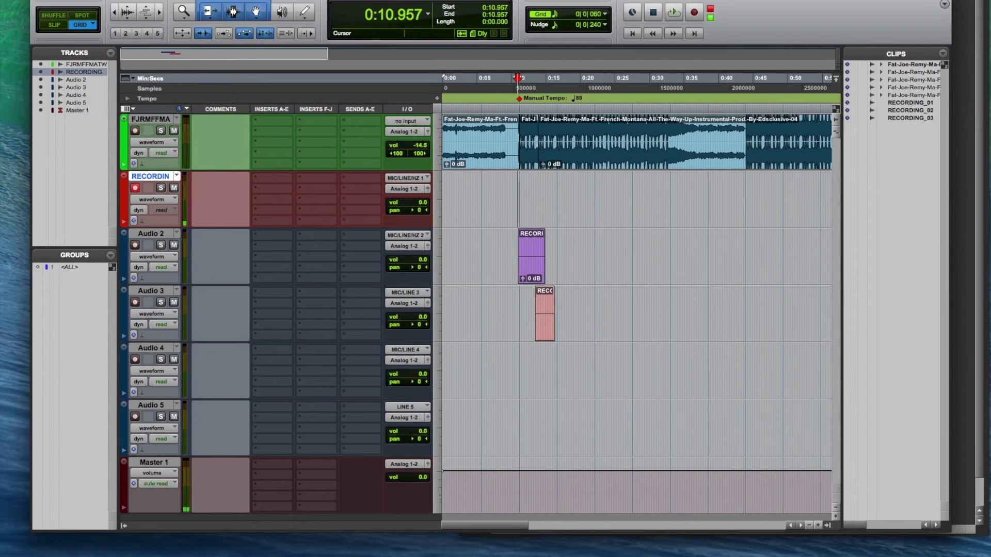
left_click(368, 1)
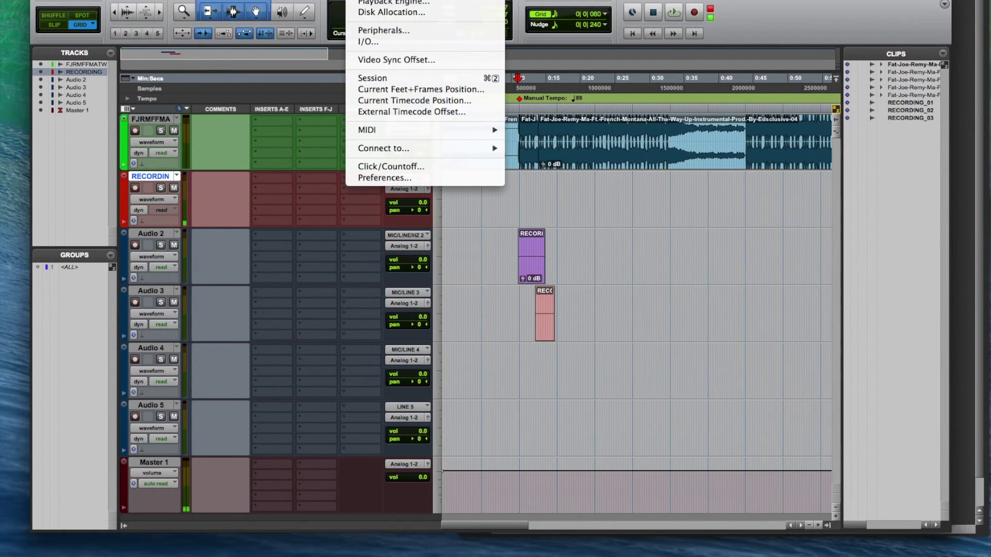
left_click(383, 30)
left_click(682, 335)
Review the input paths in the I/O Setup, reset the output paths to their defaults, and apply the setup.
left_click(369, 1)
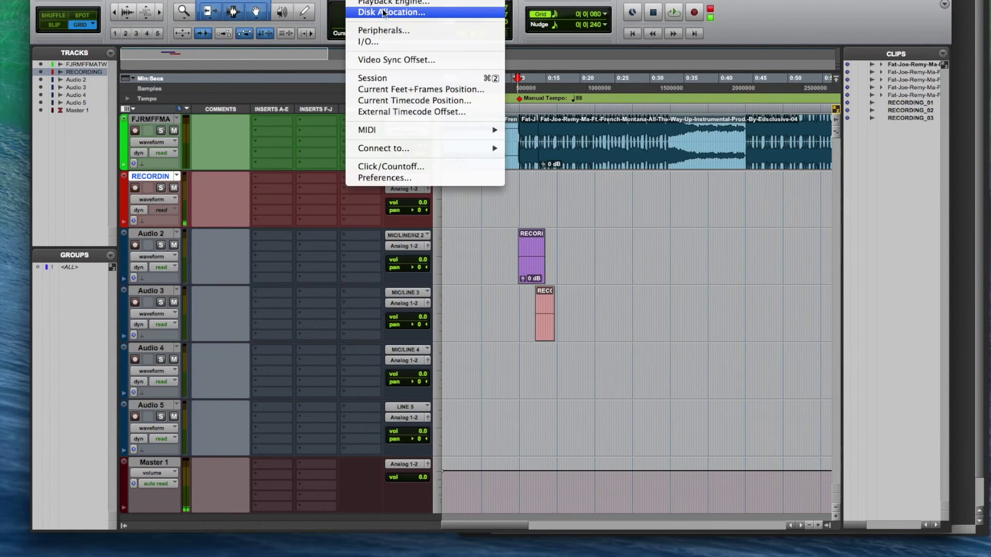
left_click(376, 42)
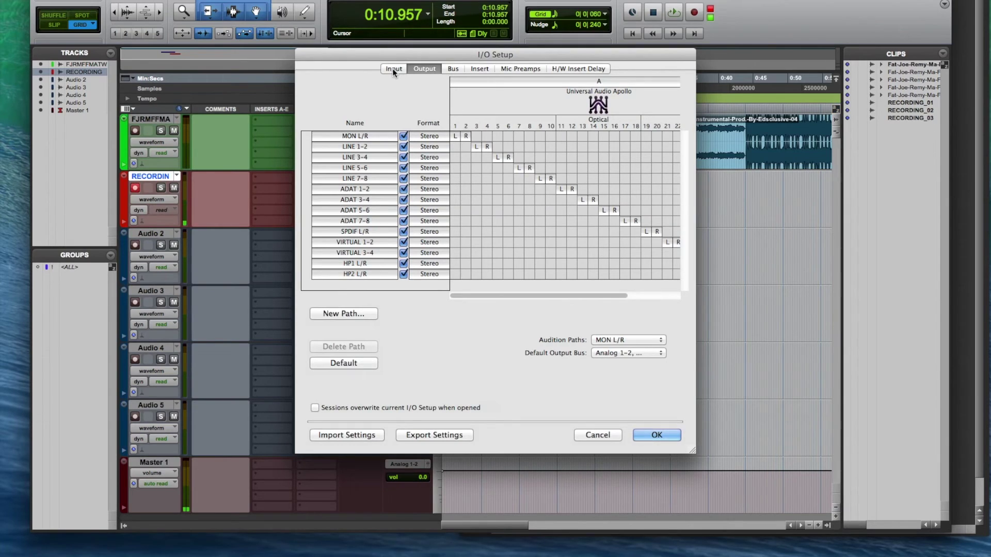
left_click(393, 68)
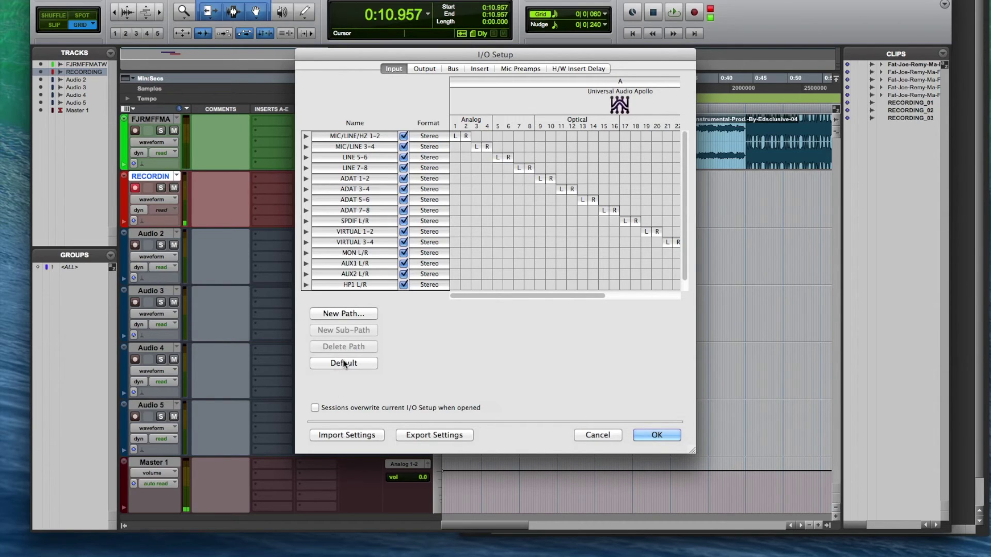
left_click(424, 70)
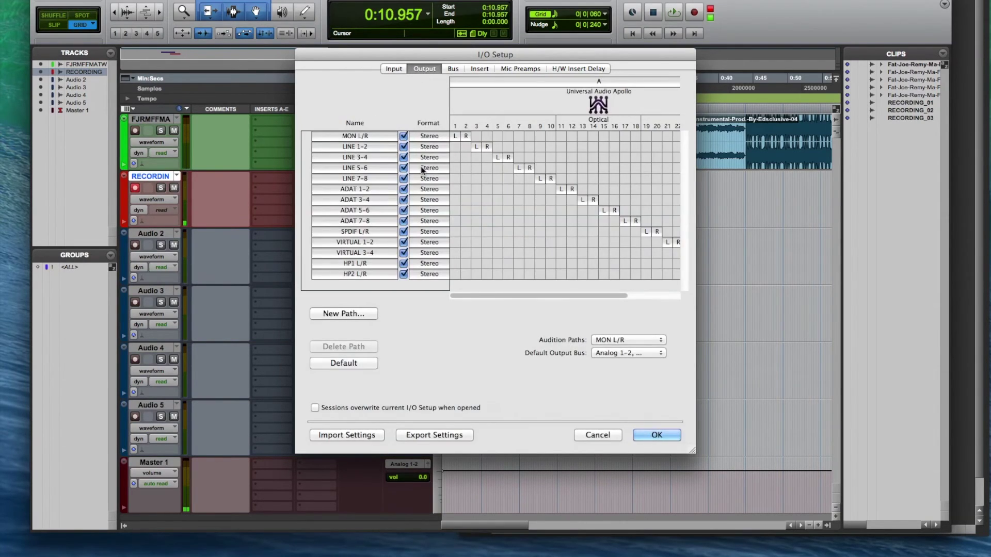
left_click(344, 364)
left_click(654, 435)
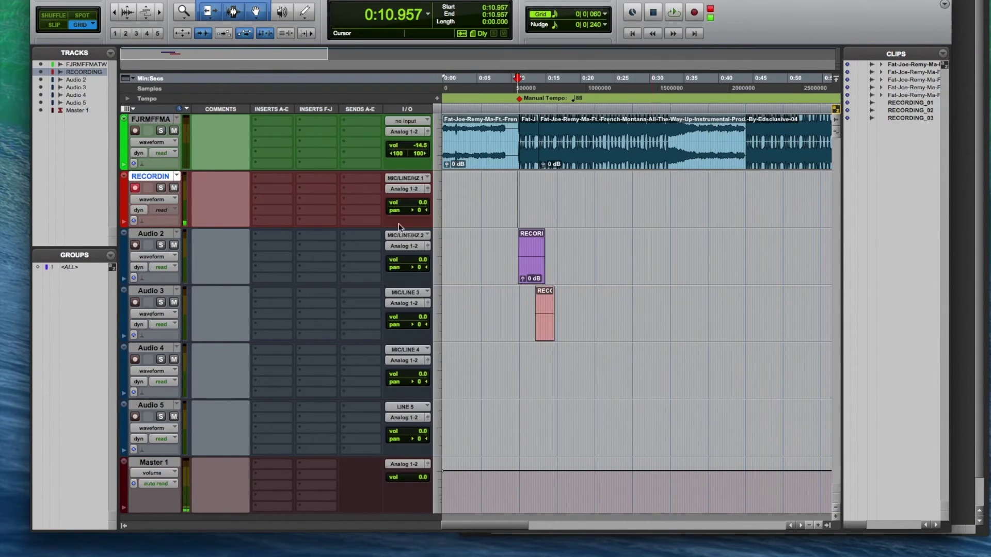
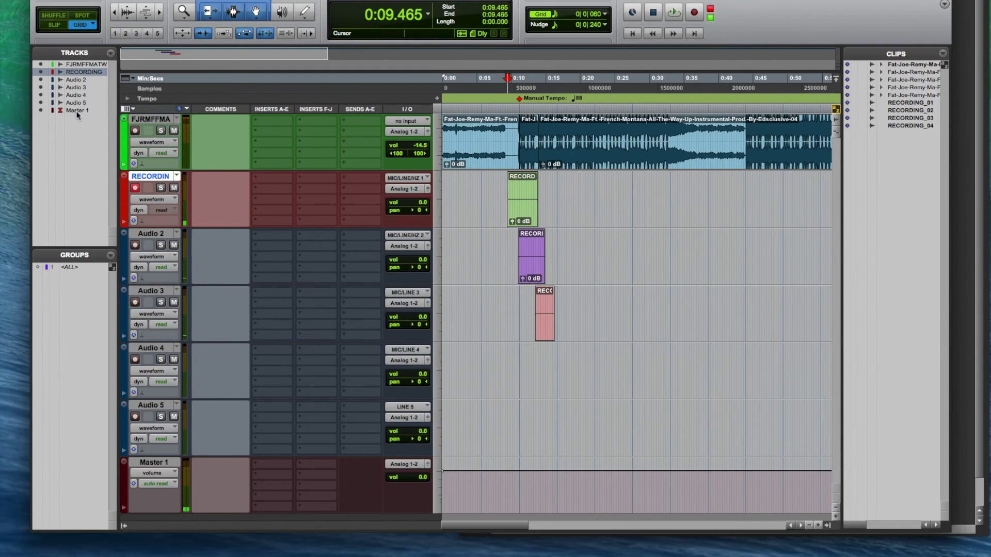
Select the range from 0:09.039 to 0:24.167 across the RECORDING, Audio 2 and Audio 3 tracks and delete the takes in it.
scroll(875, 169, "right", 3)
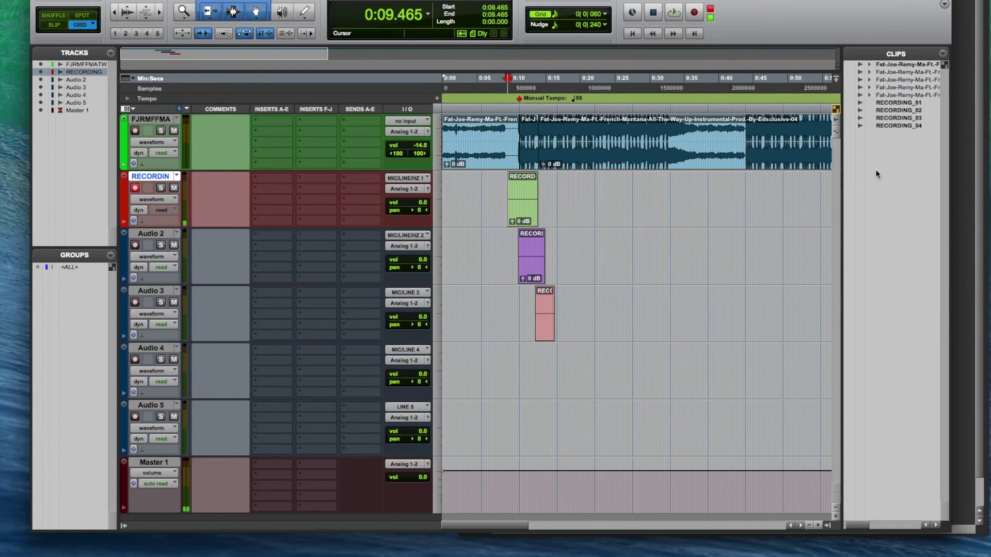
left_click_drag(505, 194, 614, 327)
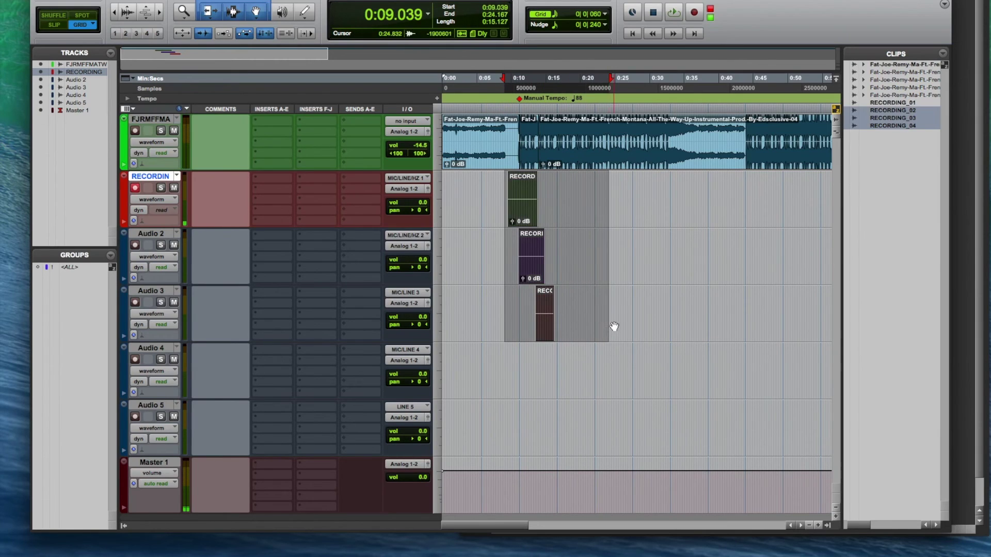
key("Delete")
Place the RECORDING_01 clip from the clip list on the RECORDING track at 0:07.846, and undo the placement.
left_click_drag(895, 102, 491, 213)
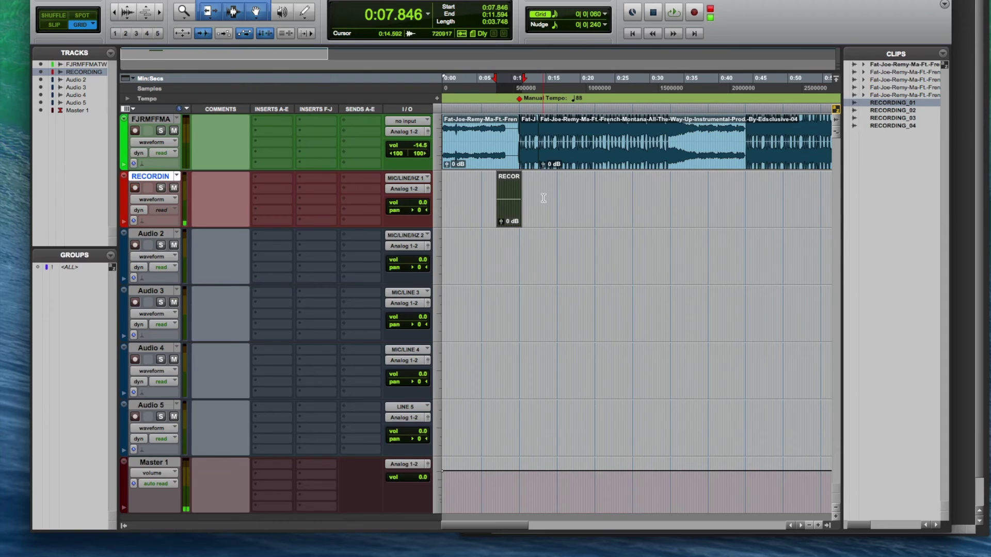
key("super+z")
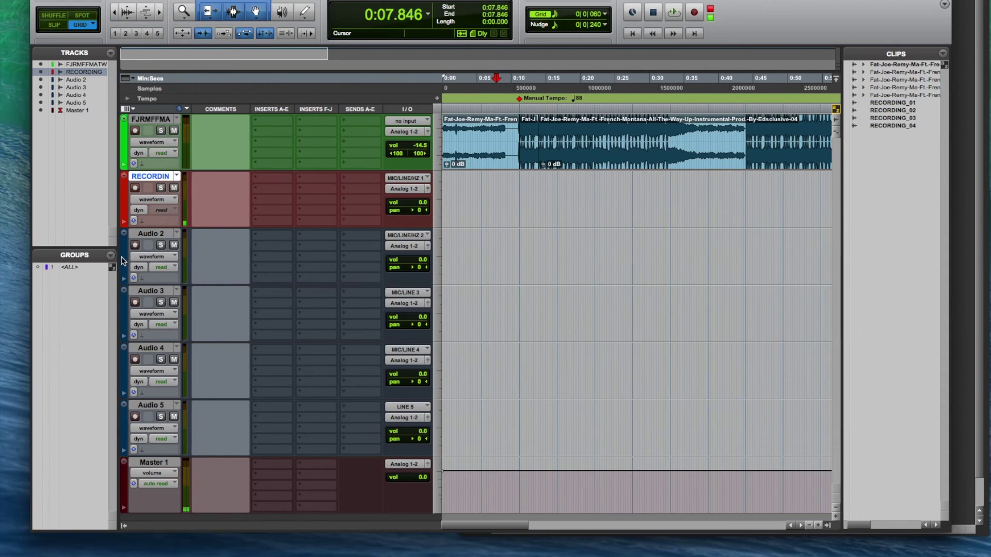
Select the tracks Audio 2, Audio 3, Audio 4 and Audio 5 one after another.
left_click(150, 233)
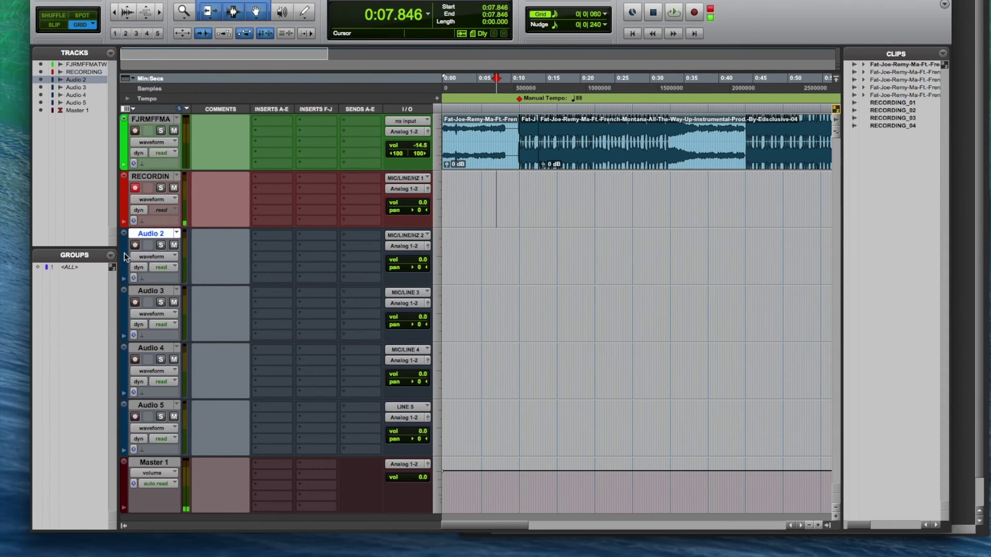
left_click(152, 291)
left_click(149, 347)
left_click(151, 405)
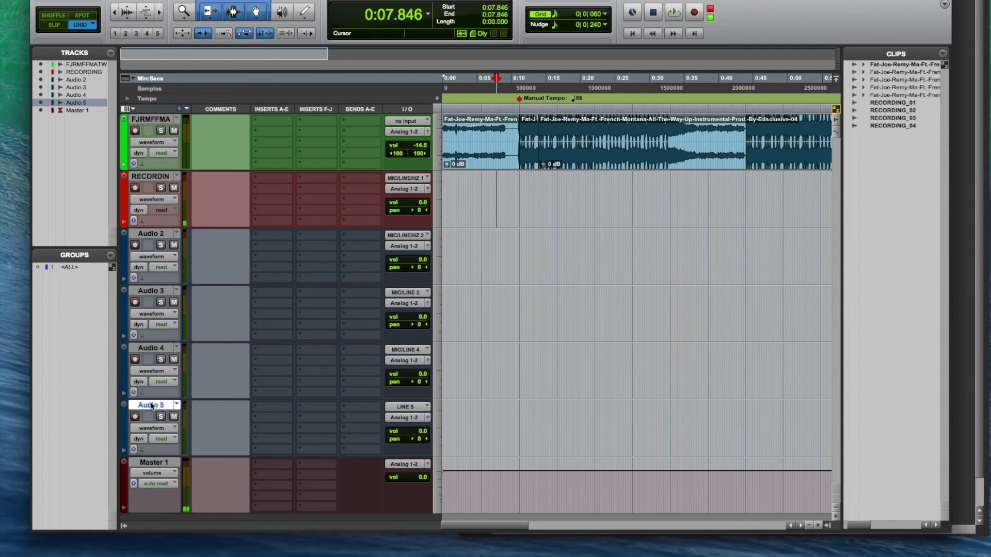
Record a very short take on the RECORDING track, starting at 0:06.994.
left_click(490, 189)
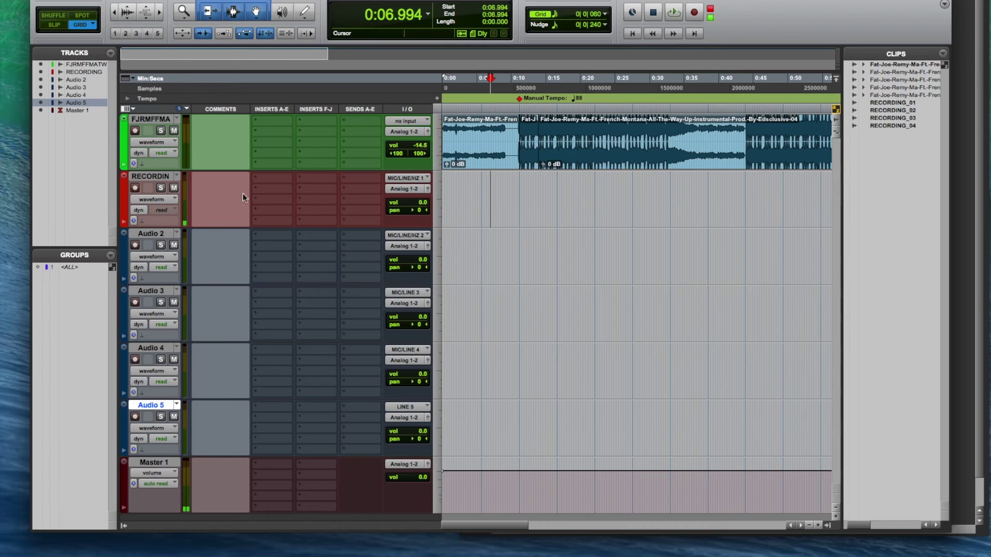
left_click(695, 13)
key("space")
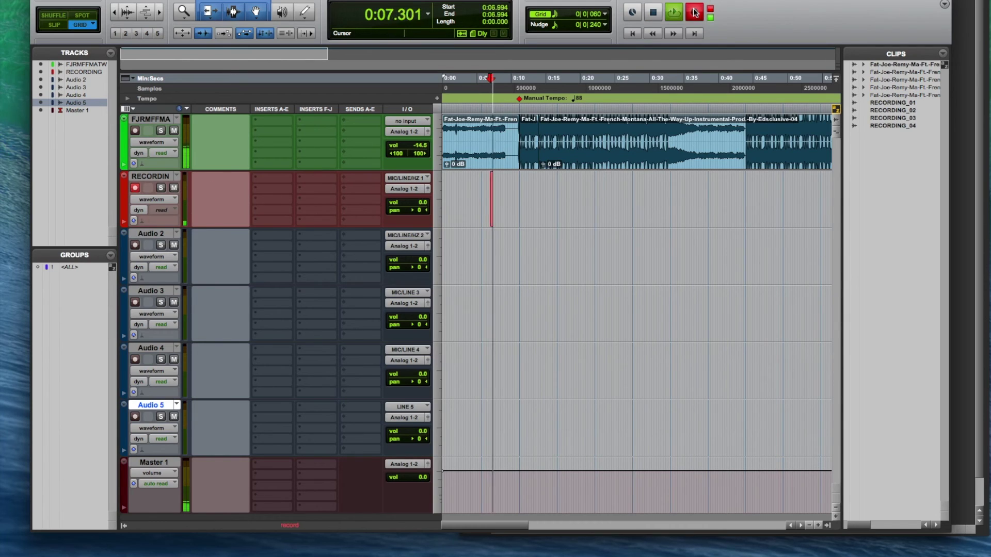
key("space")
key("space")
key("space")
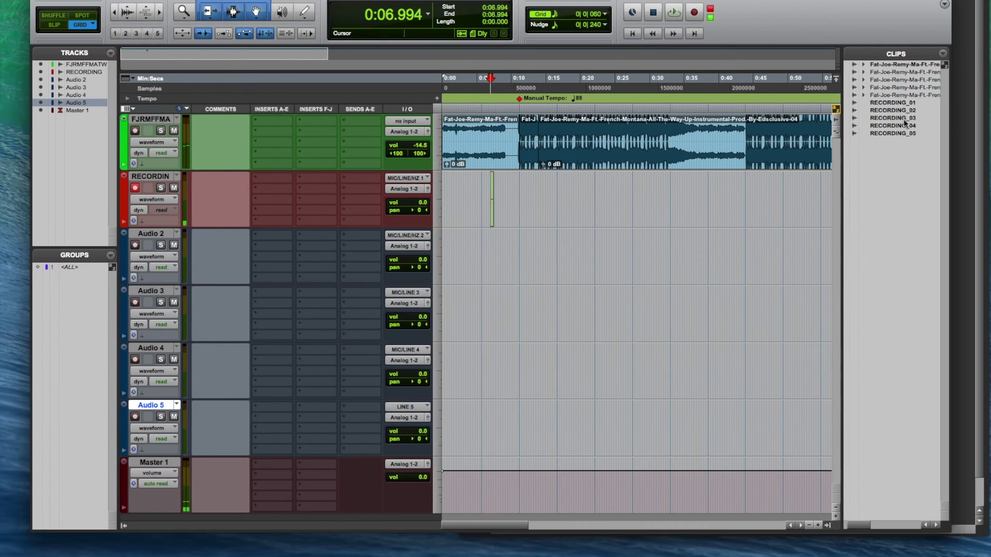
Record another short take on the RECORDING track starting at 0:12.789, and move the edit cursor to 0:26.894.
left_click(531, 195)
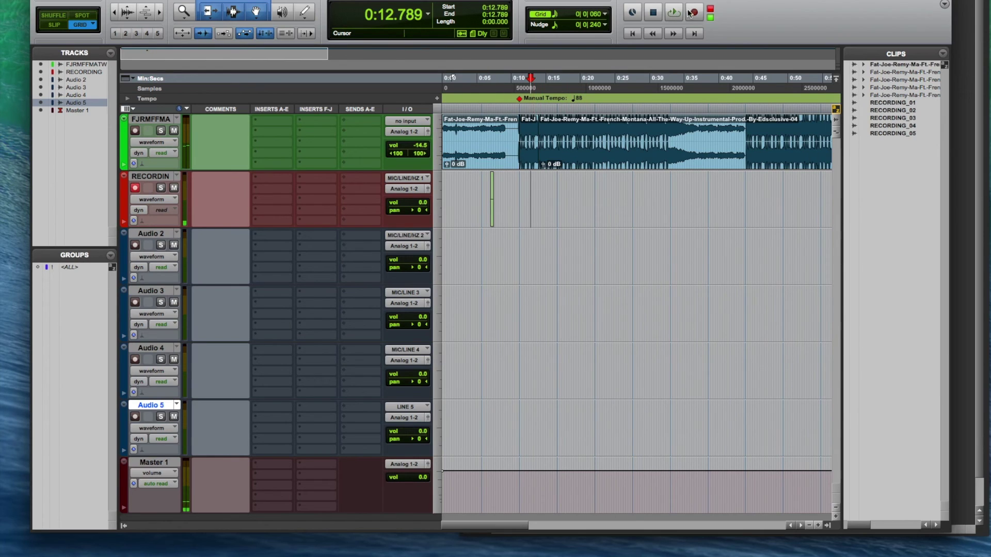
left_click(696, 12)
key("space")
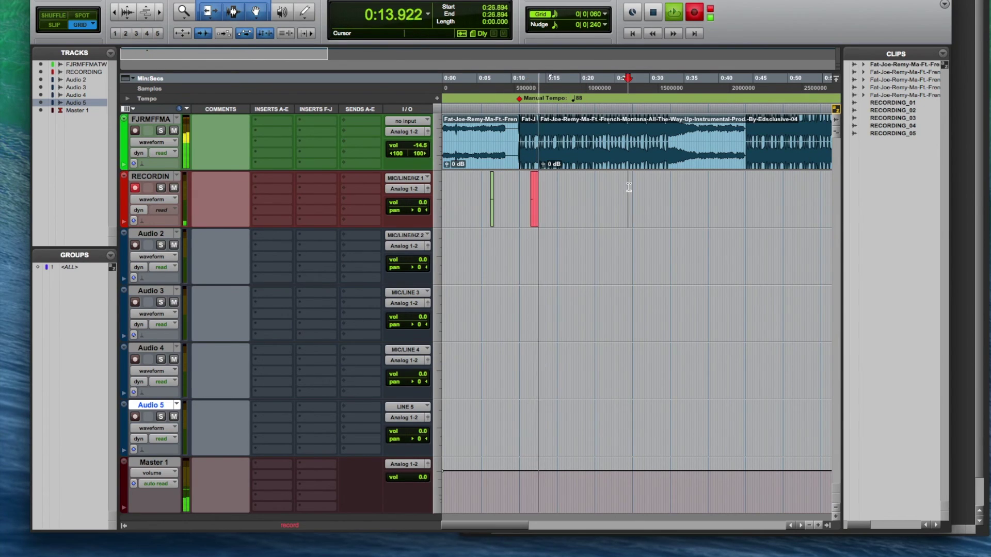
key("space")
left_click(629, 199)
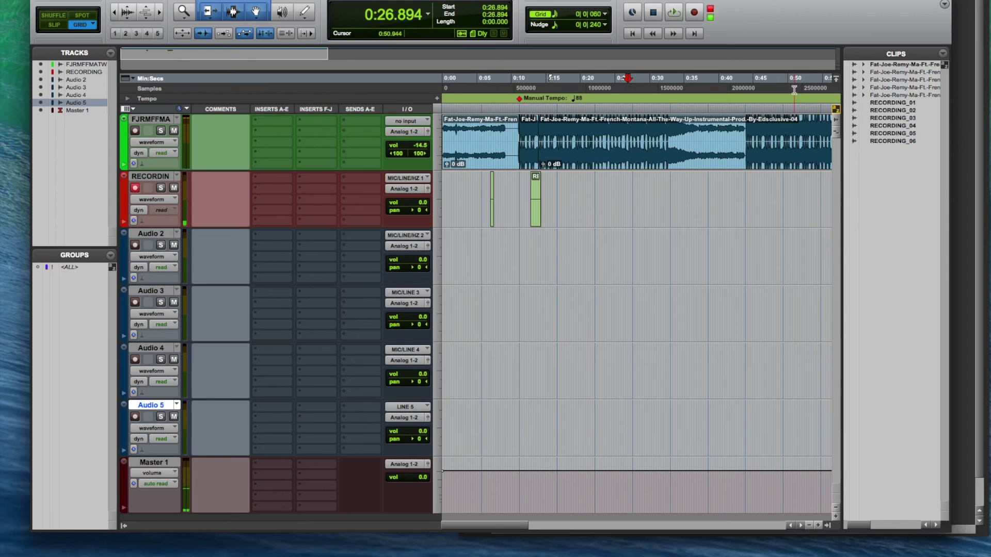
Select the RECORDING track, mark a range from 0:05.374 over its two short takes, and delete them.
left_click(77, 71)
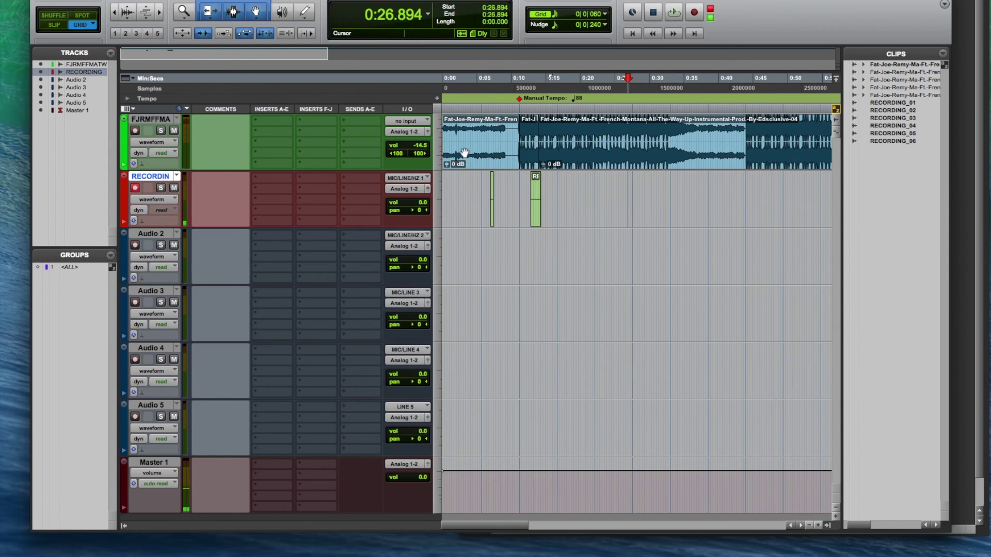
left_click_drag(480, 206, 590, 218)
key("Delete")
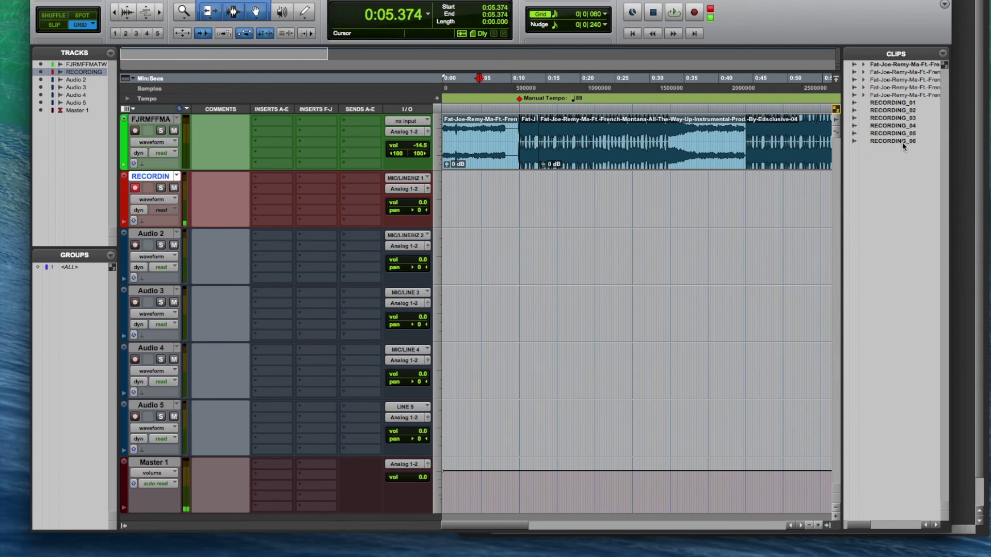